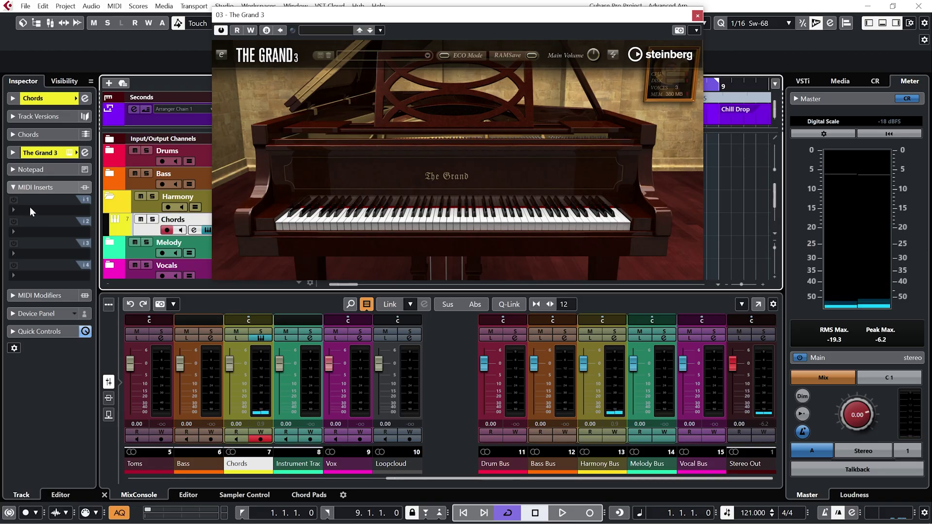
Load Arpache SX into the first empty MIDI insert slot of the Chords track.
click(30, 208)
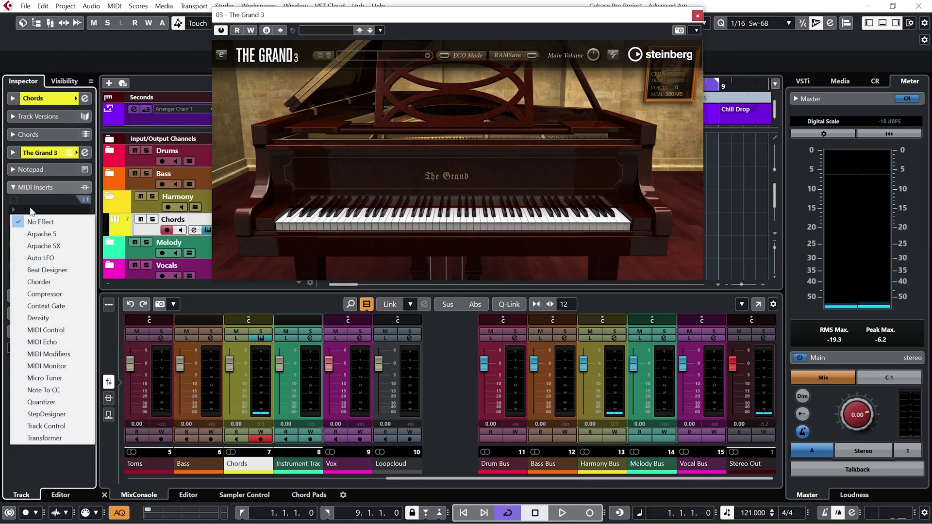
click(57, 253)
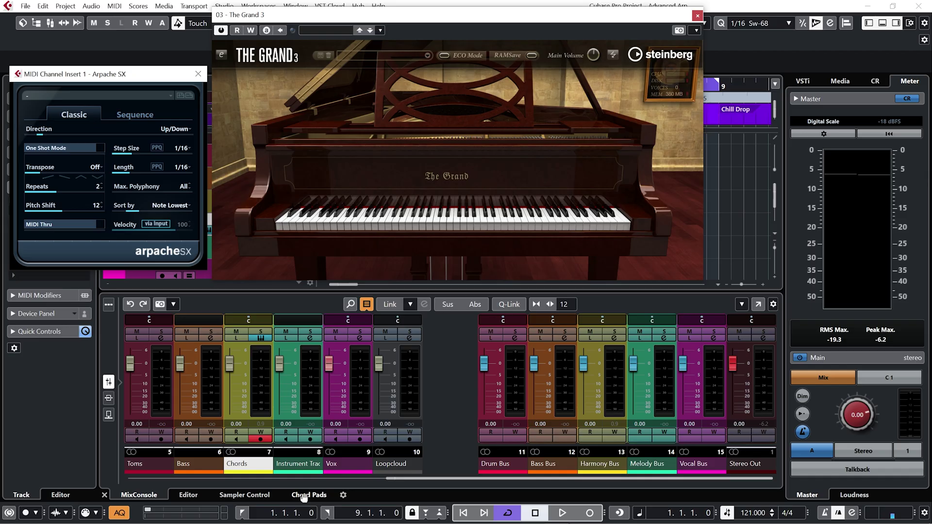
Load the 'A Lot Of Nine' Chord Pads preset, filling the pads with ninth chords.
click(309, 494)
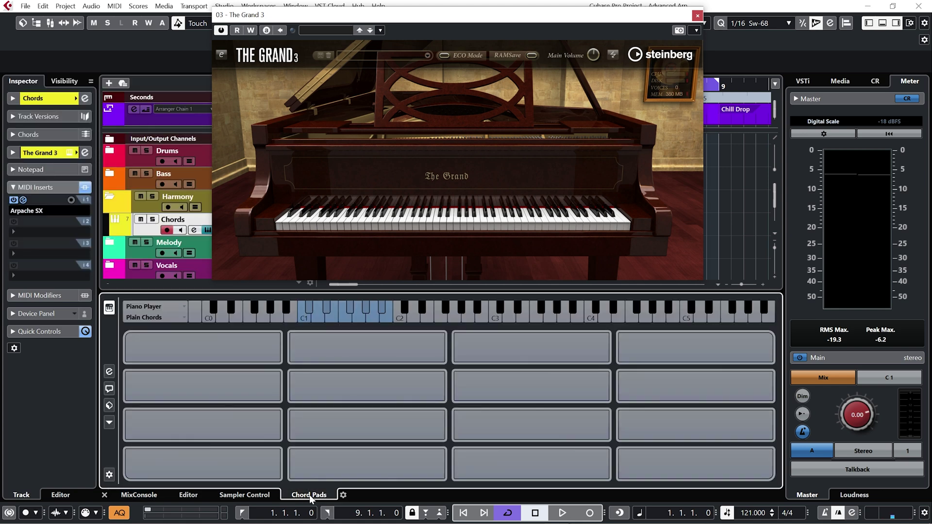
click(109, 407)
click(144, 418)
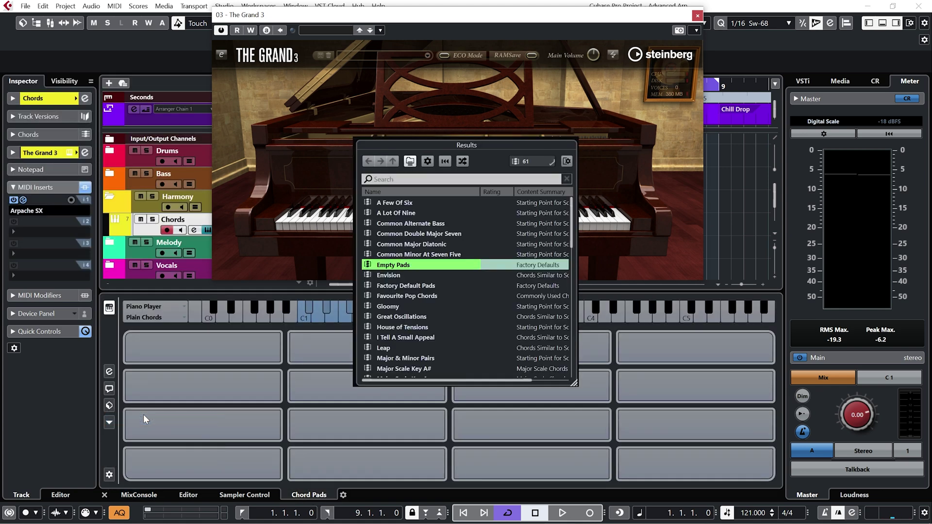
click(418, 213)
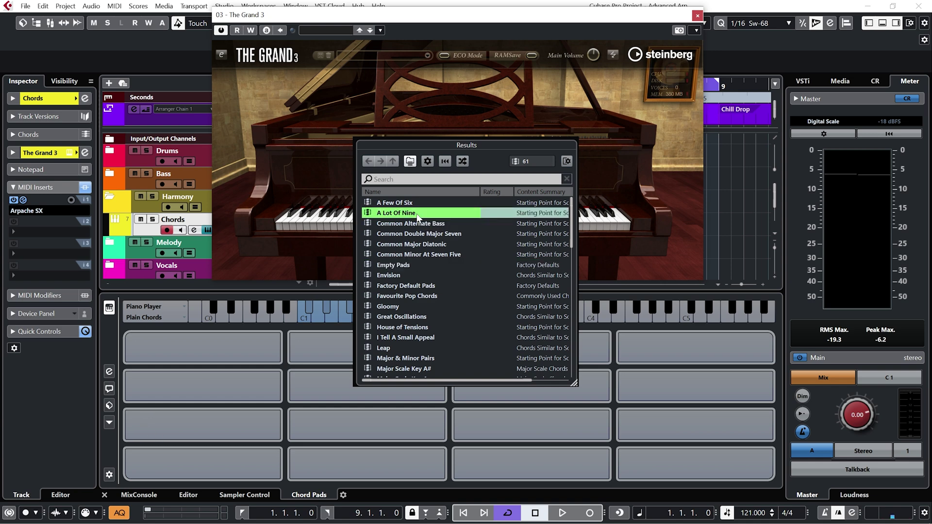
click(97, 237)
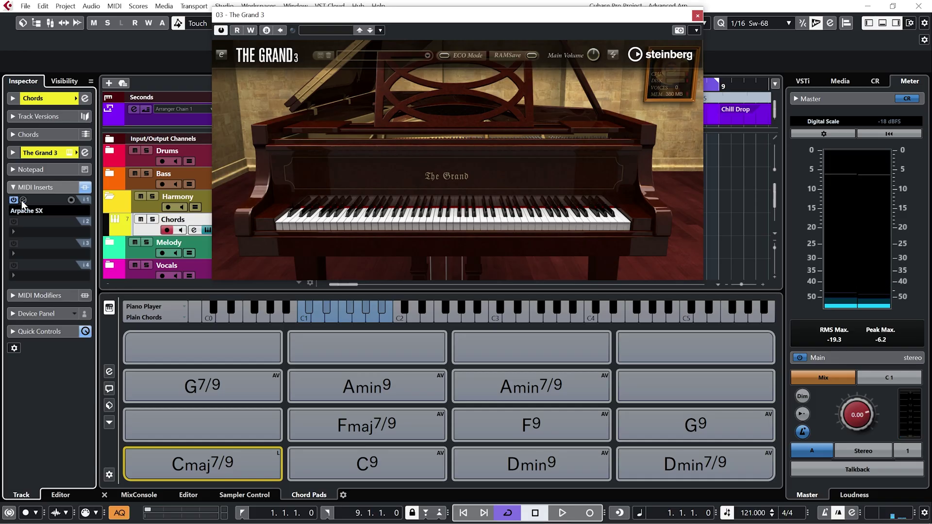
Open the Arpache SX editor window and switch One Shot Mode off.
click(22, 201)
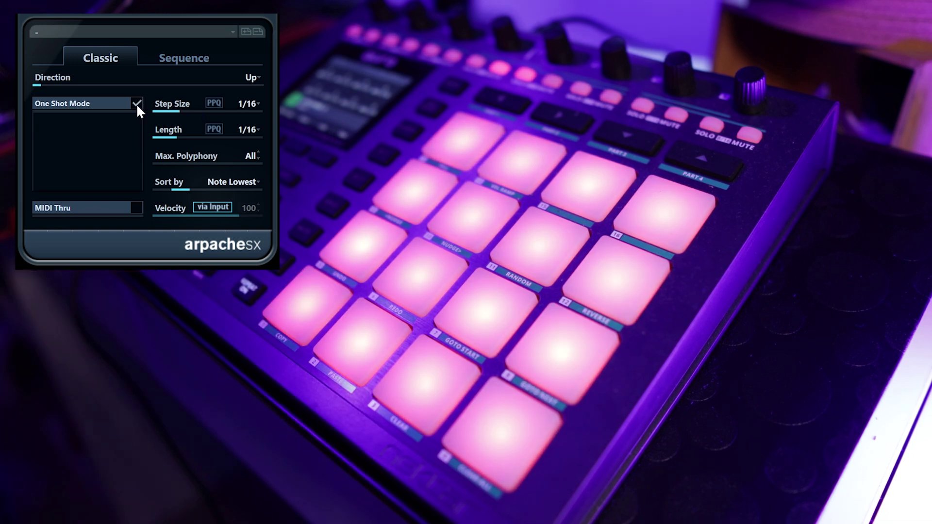
click(136, 103)
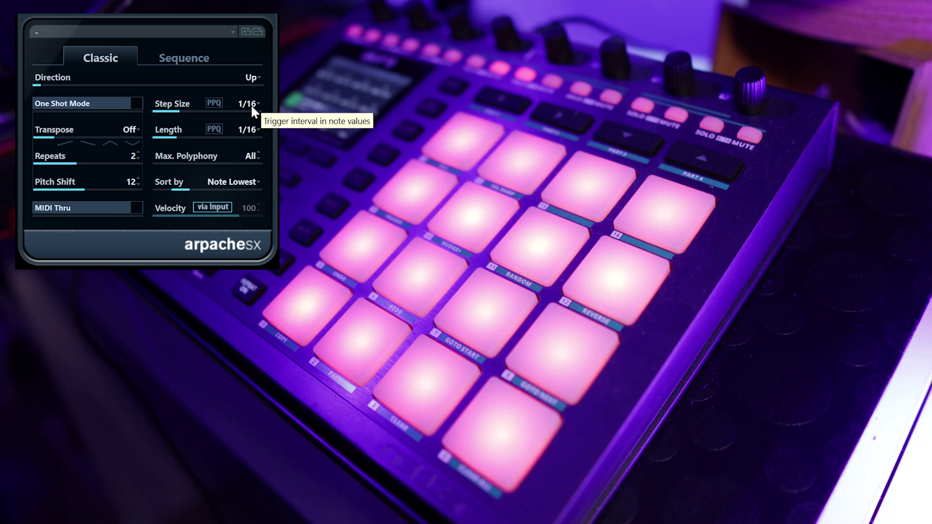
Set Arpache SX to 1/8 step size, 1/1 note length and Up transpose direction.
click(251, 104)
click(212, 235)
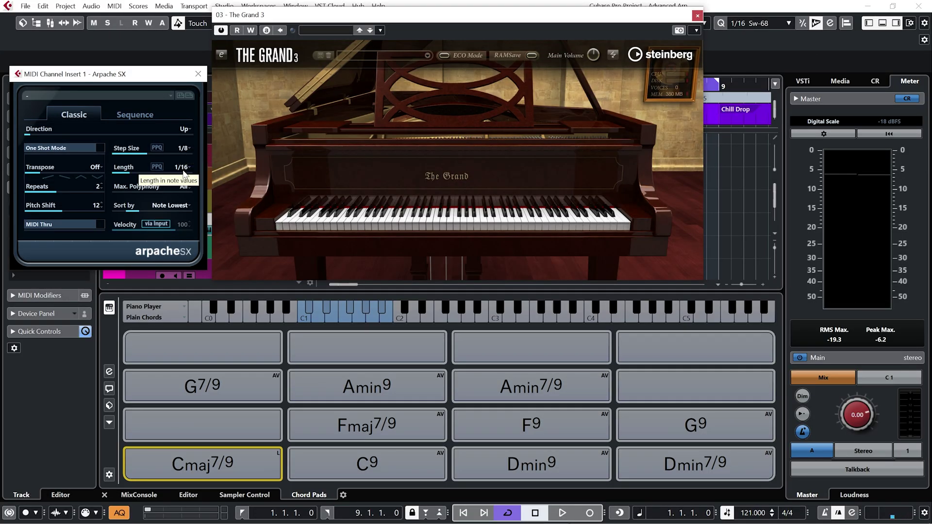
click(183, 167)
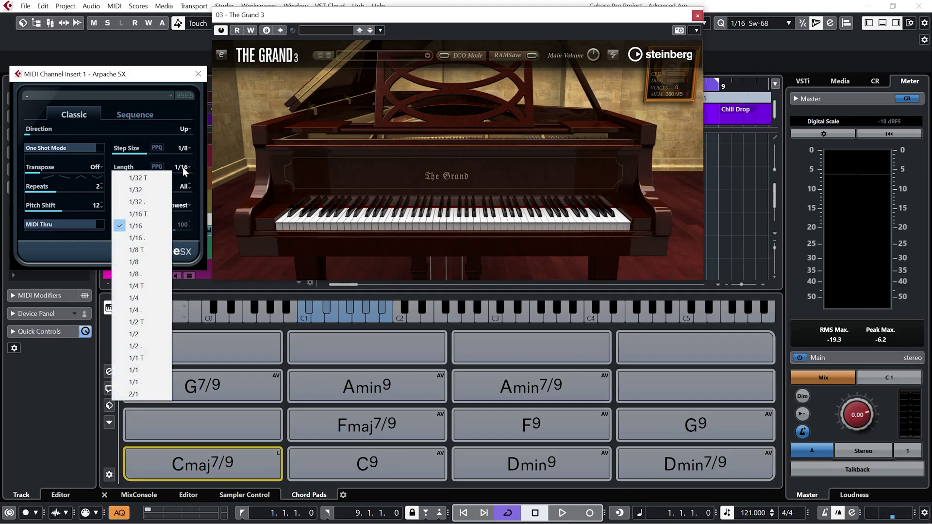
click(156, 193)
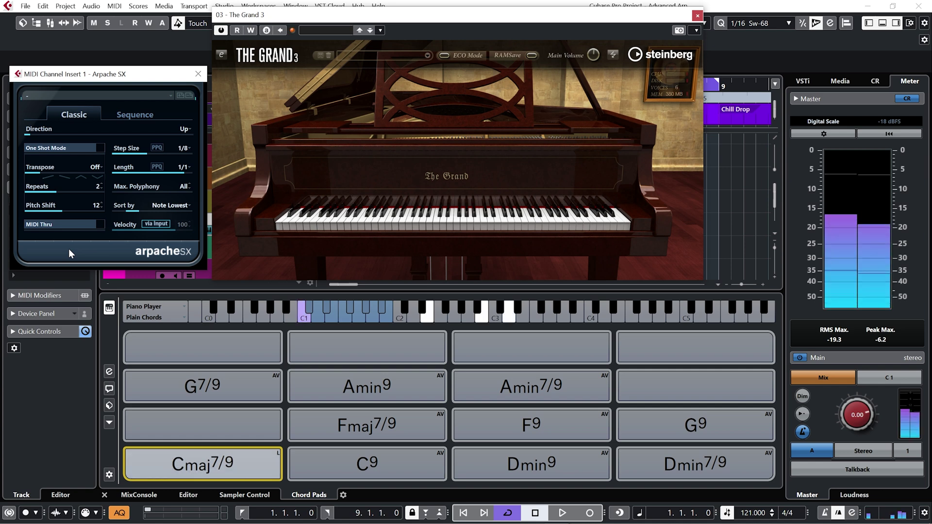
click(64, 175)
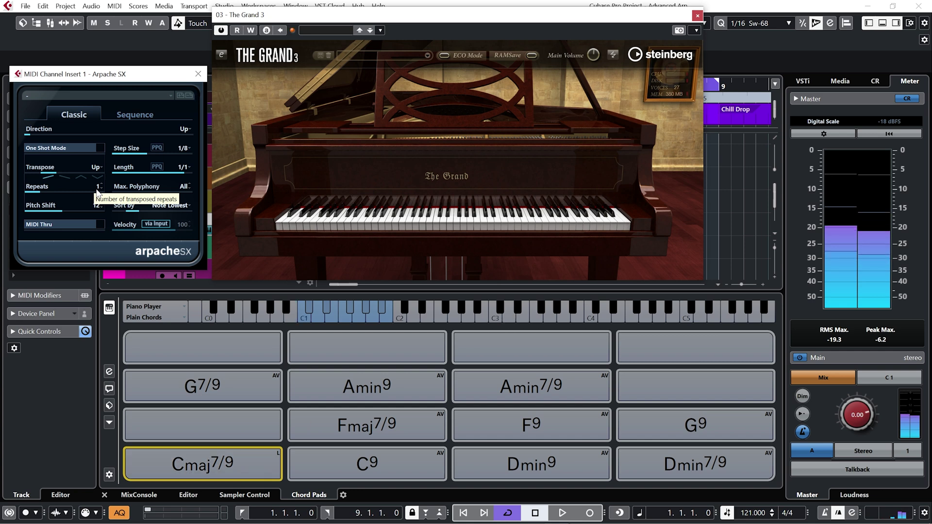
Try repeats 2 to 4 and Up/Down transpose, ending at 3 repeats with transpose off.
drag(43, 191, 54, 191)
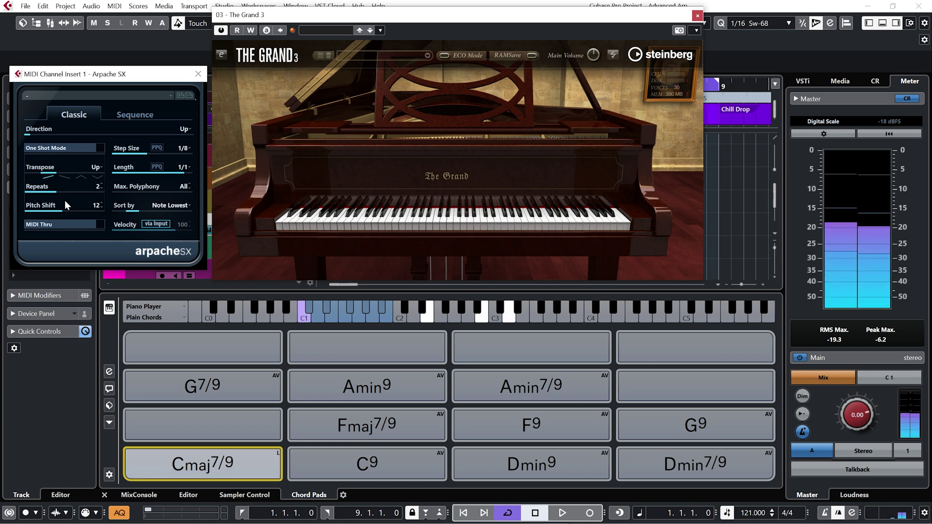
drag(70, 199, 83, 190)
drag(84, 195, 80, 190)
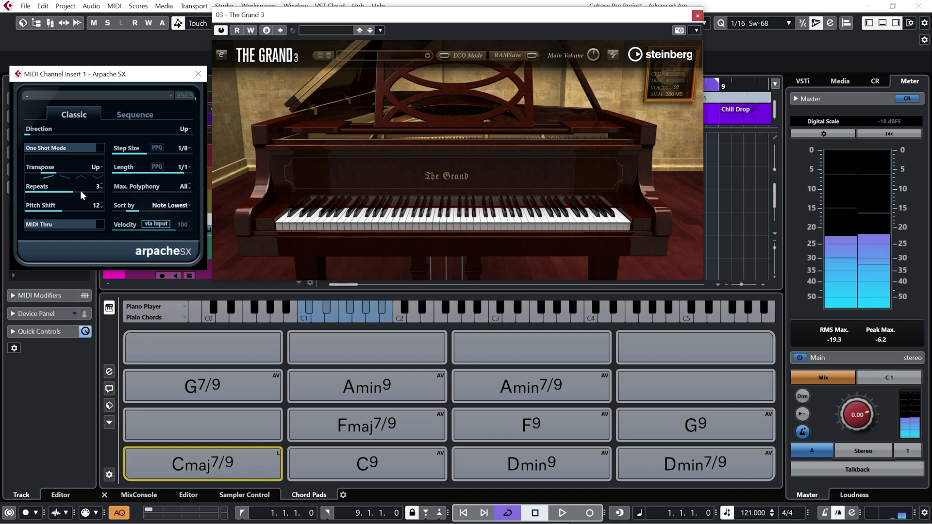
click(79, 177)
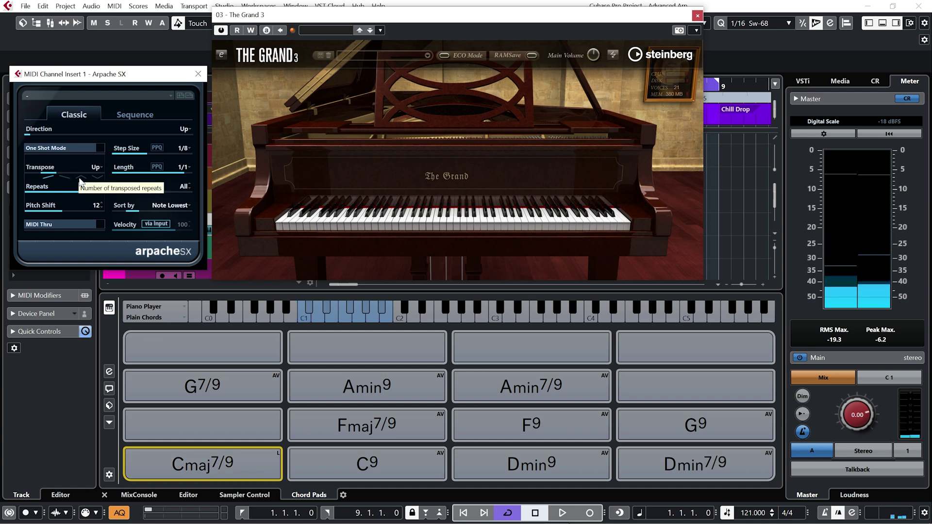
drag(63, 191, 57, 191)
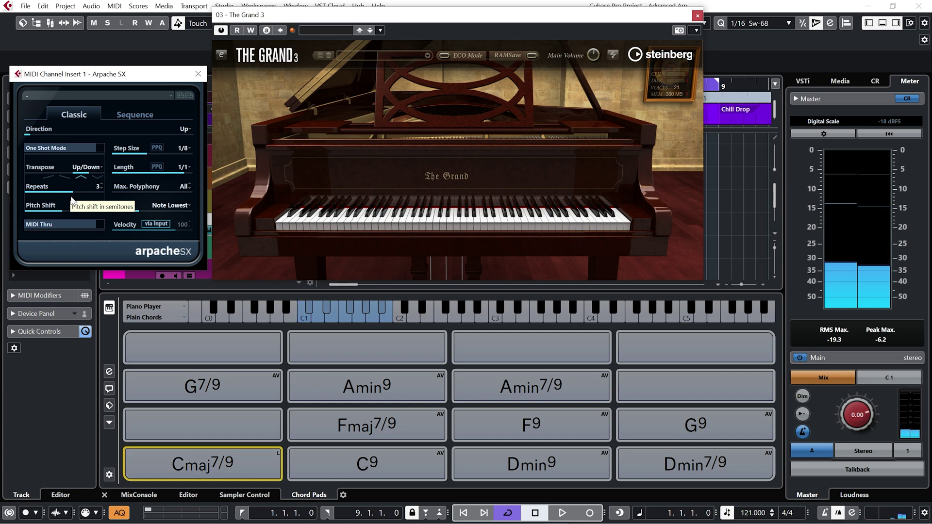
click(35, 173)
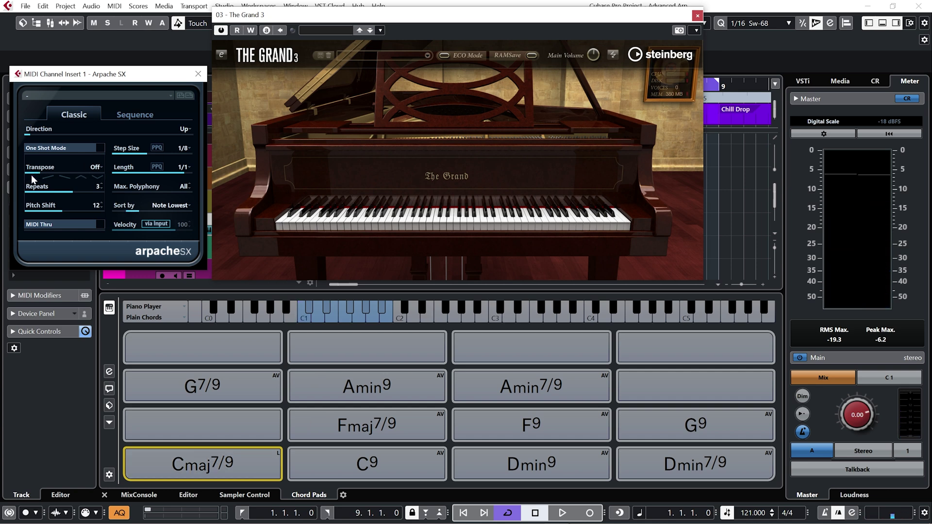
Set repeats to 0, turn One Shot Mode on, and switch step size to PPQ.
click(28, 191)
click(100, 147)
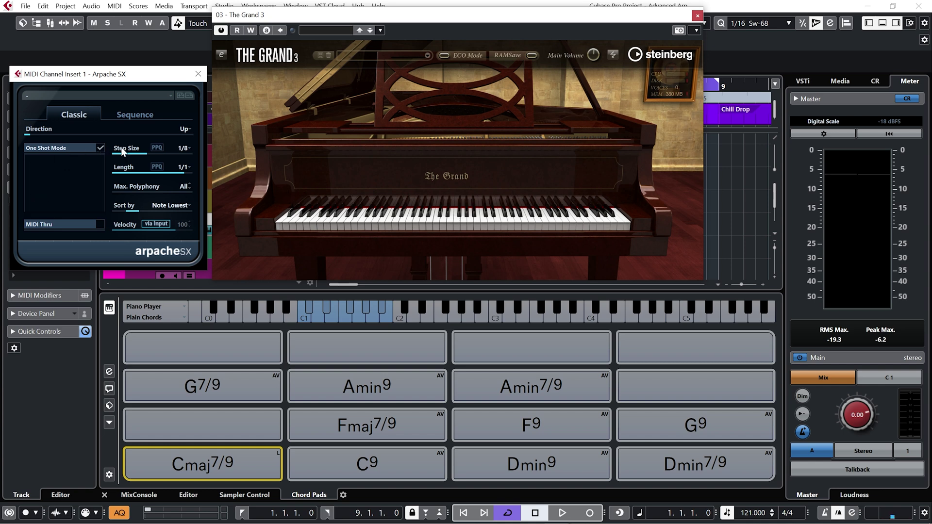
click(155, 151)
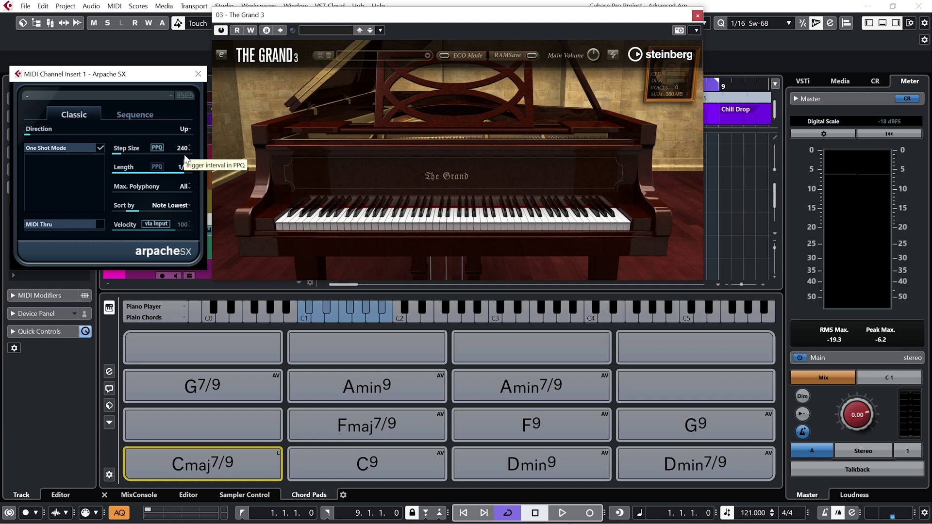
scroll(185, 155, down, 2)
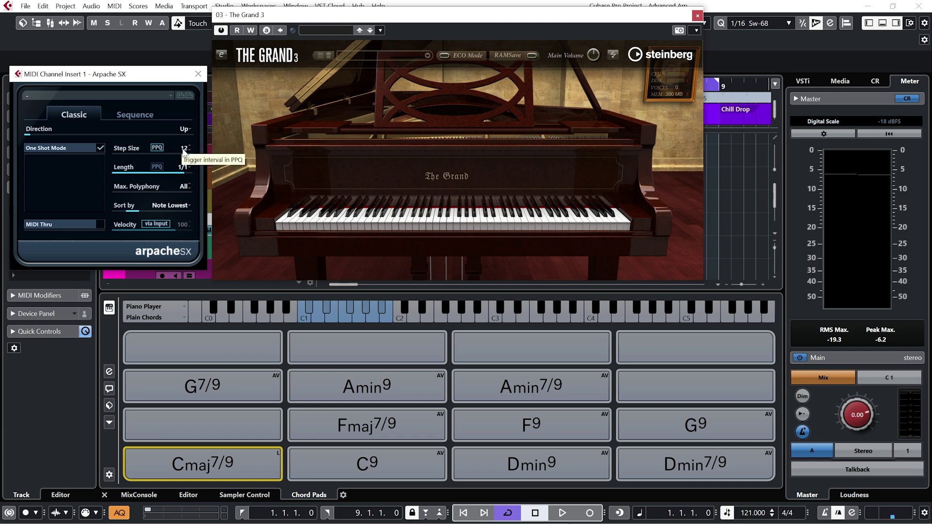
click(184, 148)
text(20)
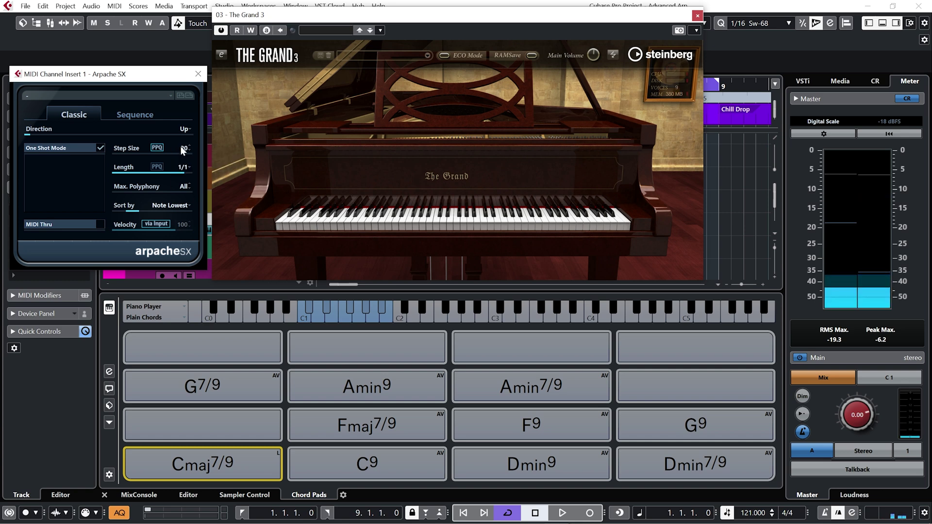
text(50)
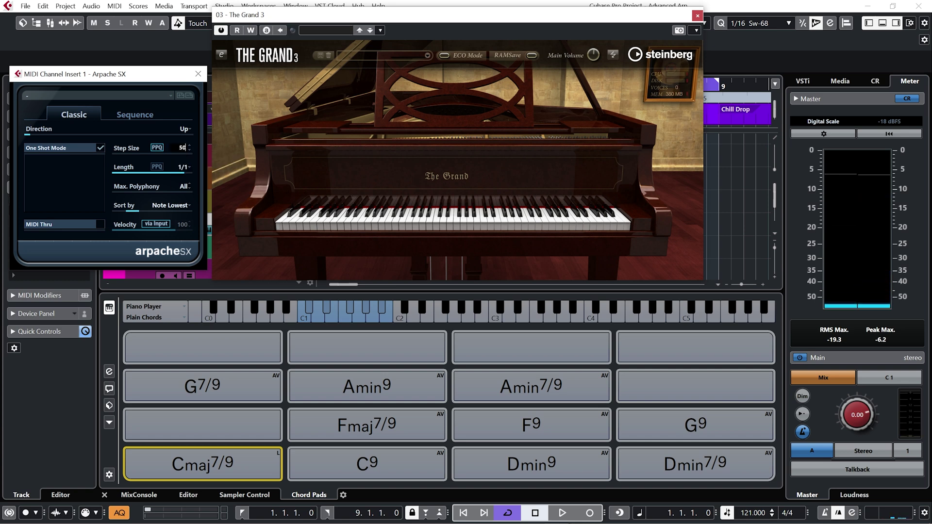
key(Return)
Switch note length to PPQ at 3699 and set the step size to 75 PPQ.
click(156, 167)
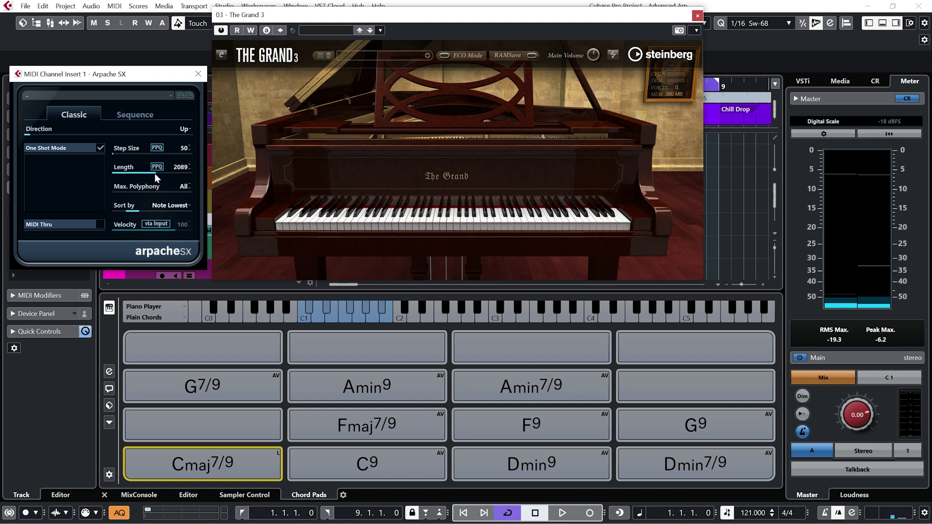
drag(172, 175, 173, 176)
click(182, 148)
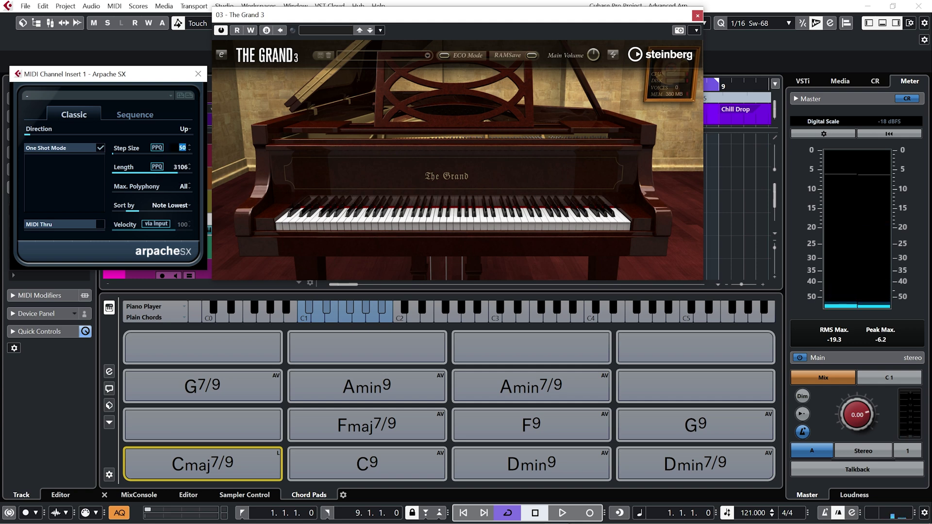
text(75)
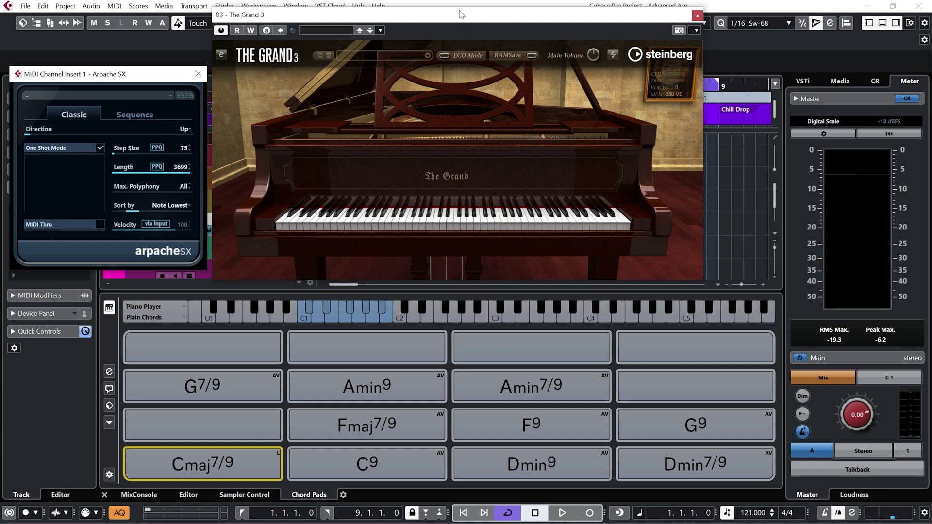
drag(461, 15, 675, 18)
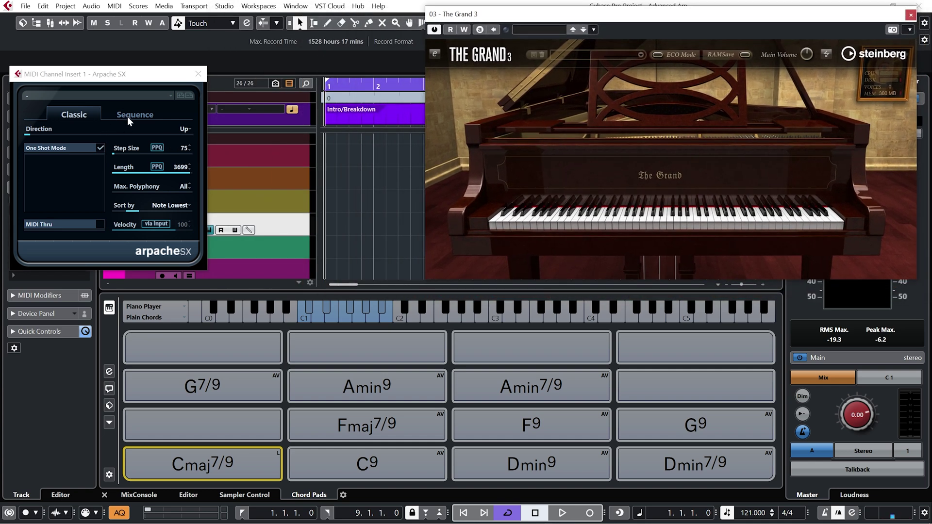
Switch Arpache SX to its Sequence mode settings.
click(127, 118)
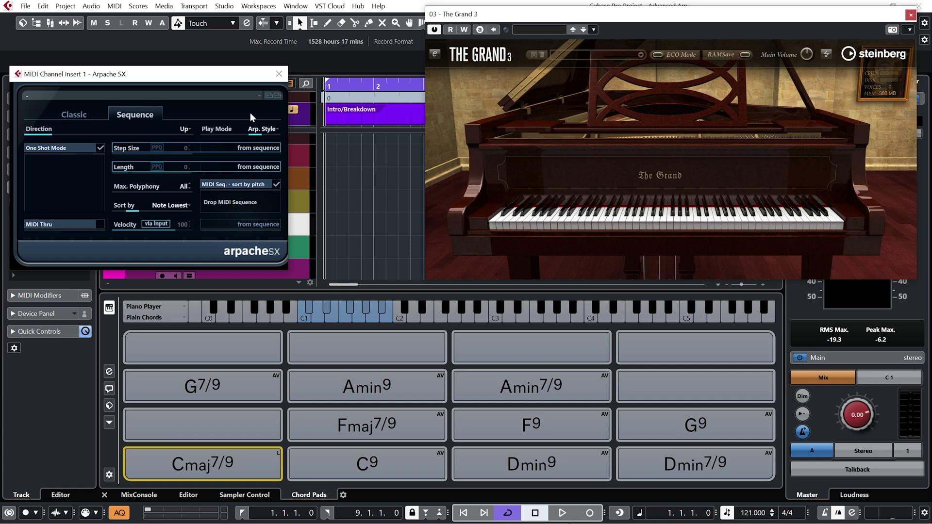
click(243, 93)
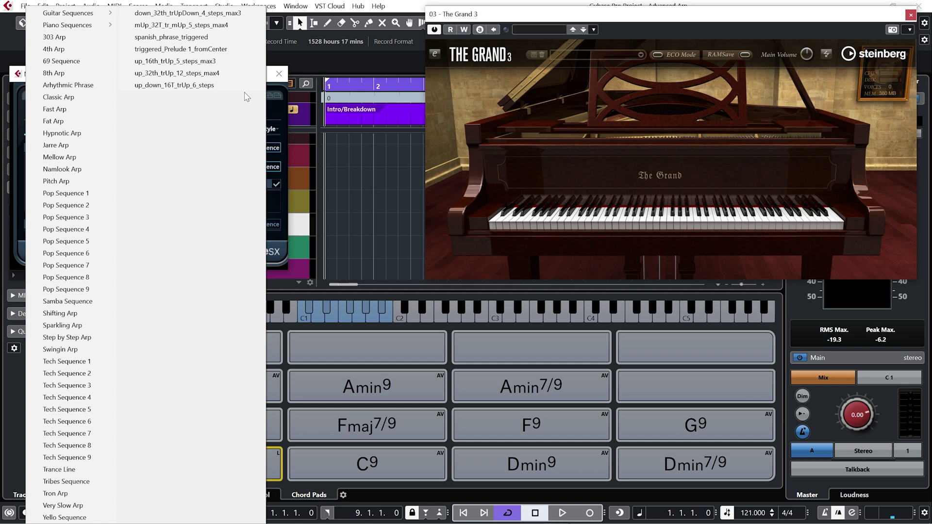
Load the Ballade Piano 1 sequence preset and set velocity to 'via Input'.
mouse_move(101, 28)
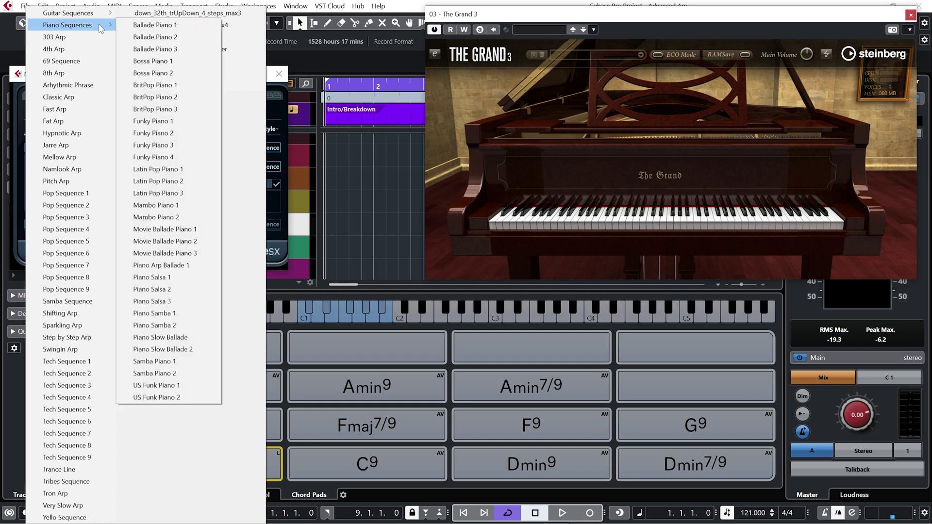
click(144, 26)
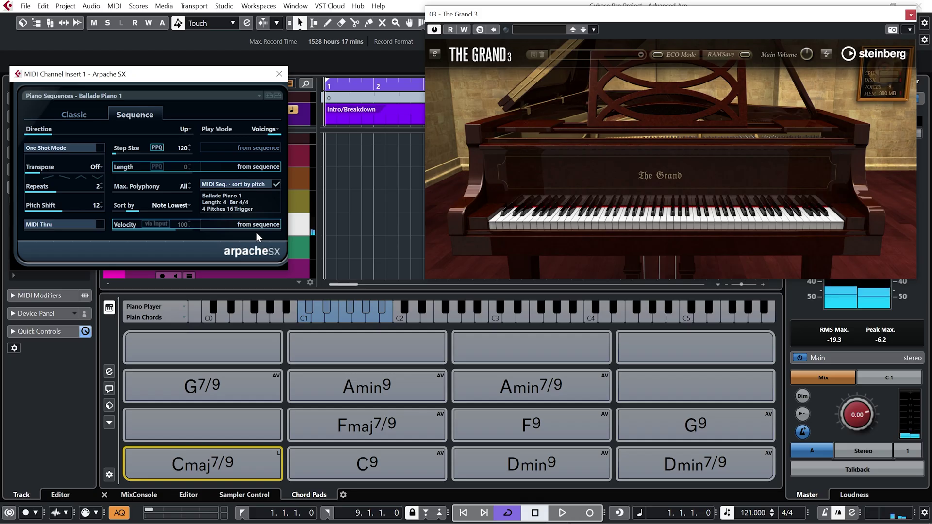
click(148, 226)
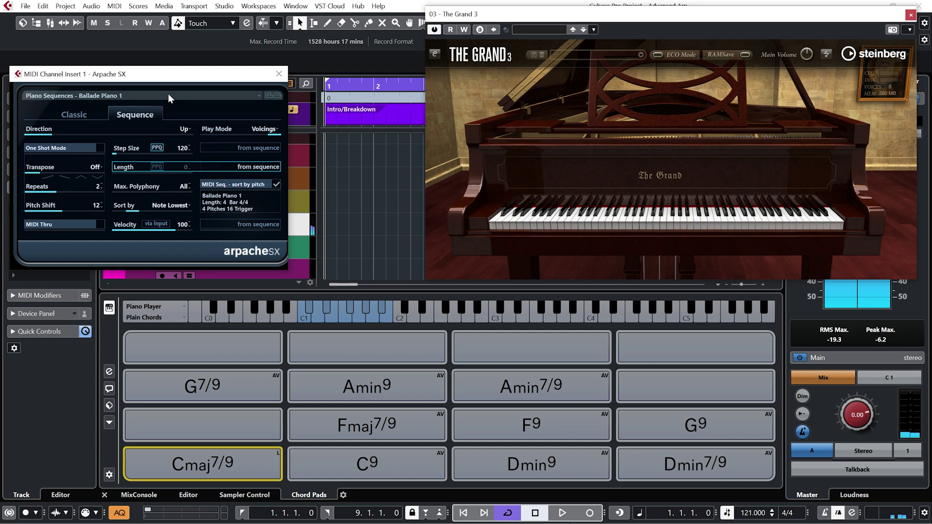
Try Pop Sequence 1, settle on Pop Sequence 3, and close The Grand 3 window.
click(168, 94)
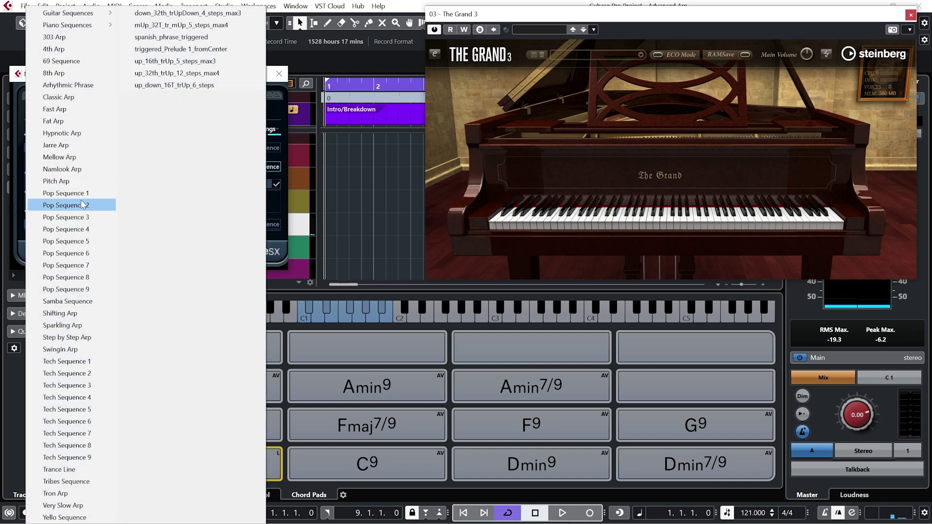
click(100, 194)
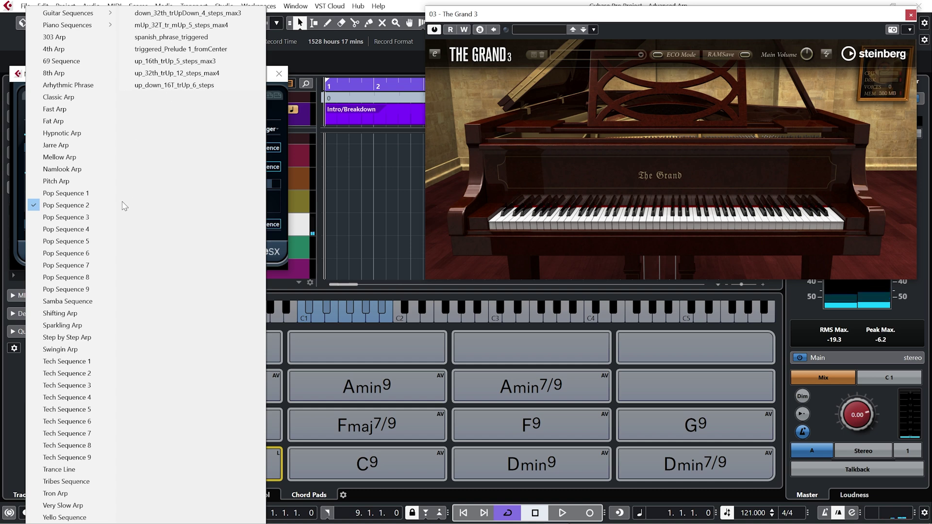
click(107, 218)
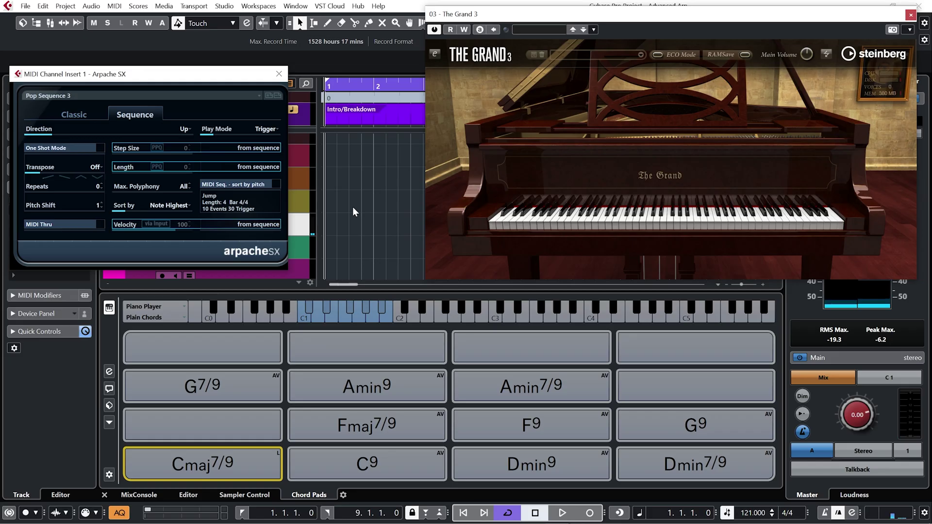
click(911, 15)
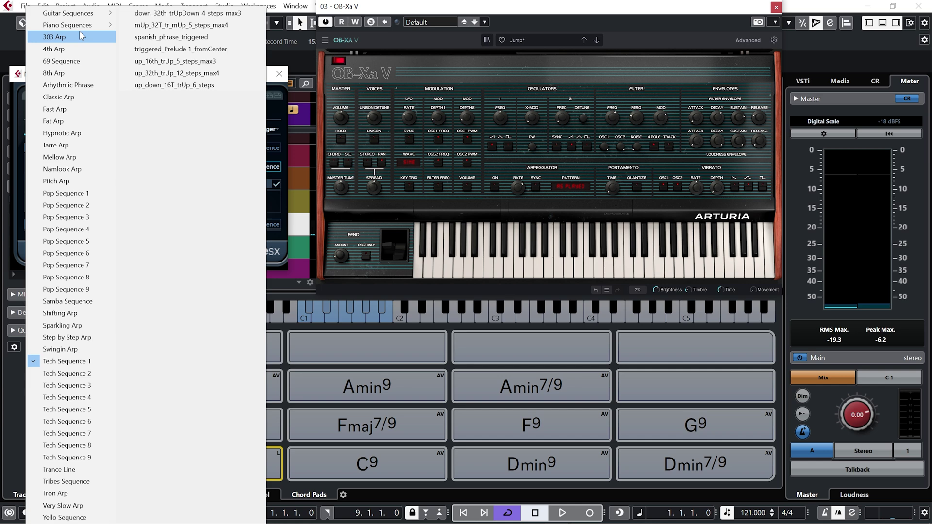
Load the 303 Arp preset into Arpache SX and view its Sequence settings.
click(80, 33)
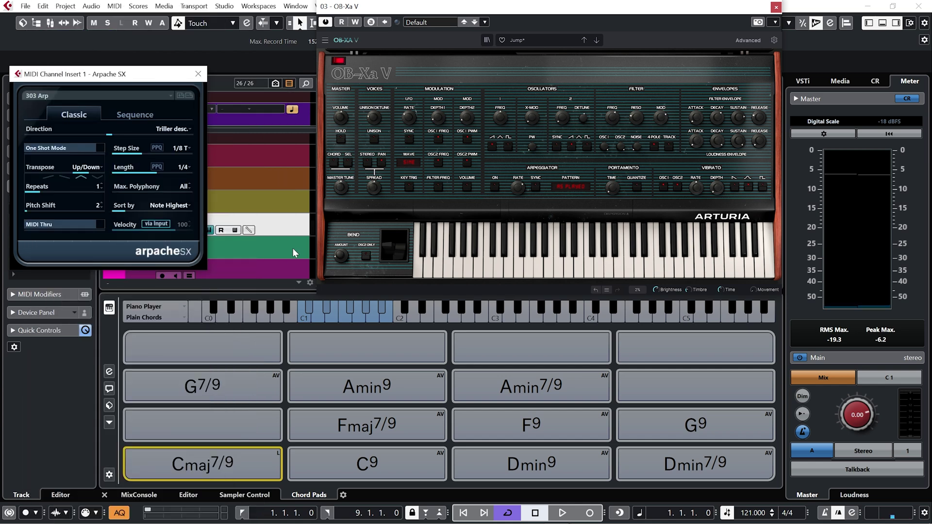
click(135, 115)
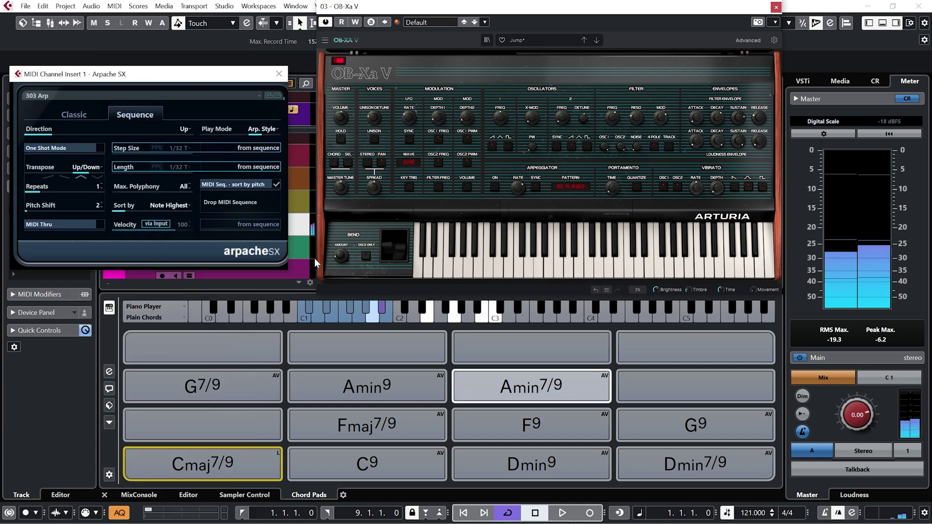
click(659, 291)
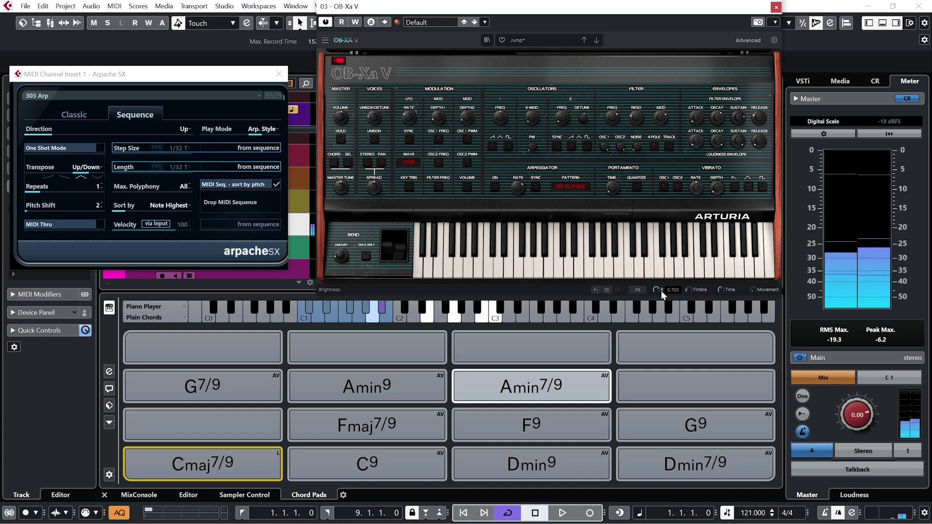
Lower the OB-Xa V's Timbre macro to about 0.400 and adjust its Brightness and Movement macros.
click(688, 290)
drag(688, 290, 688, 313)
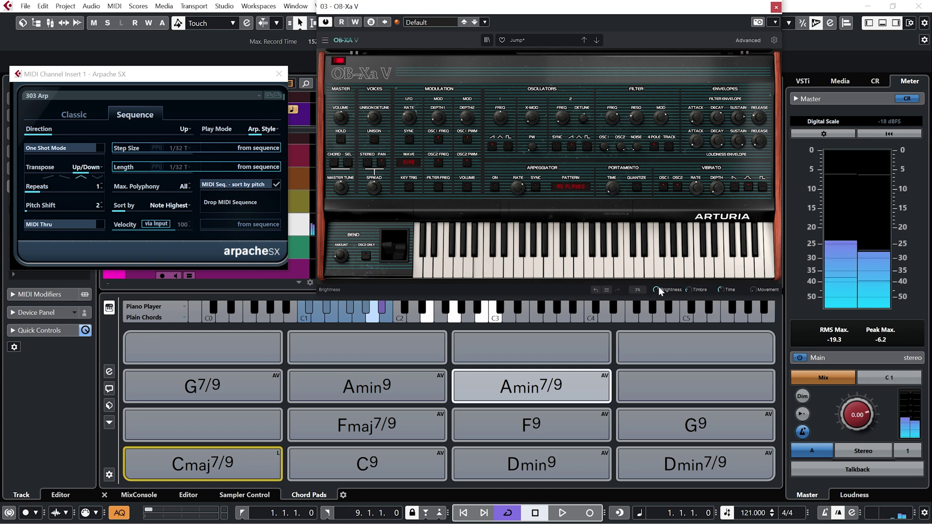
drag(656, 290, 682, 300)
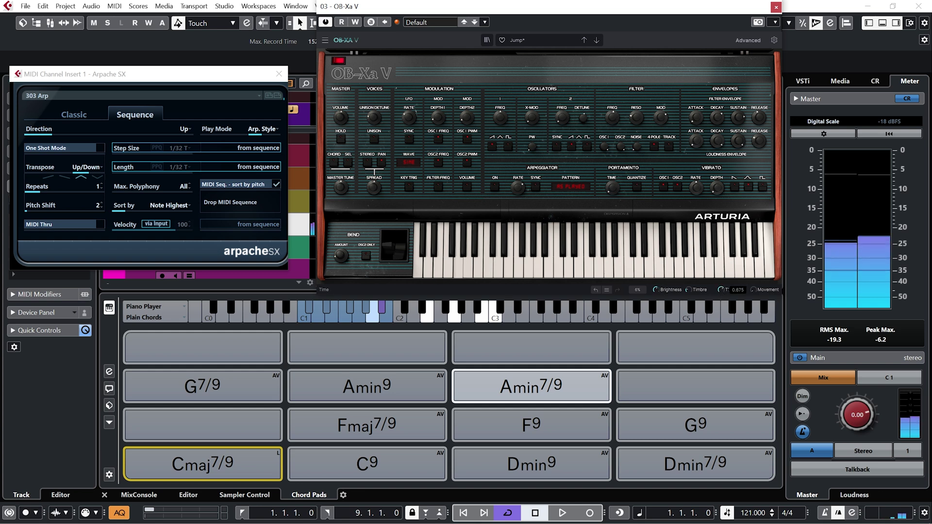
mouse_move(752, 289)
mouse_down()
mouse_move(752, 267)
mouse_move(756, 291)
mouse_up()
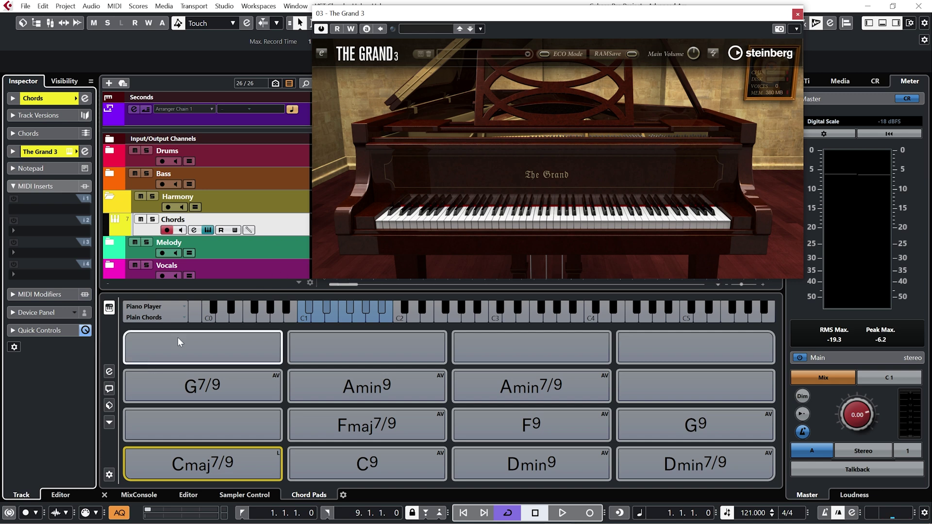
Switch the Chord Pads player mode to Pattern and bring up the Import MIDI Loop browser.
click(109, 372)
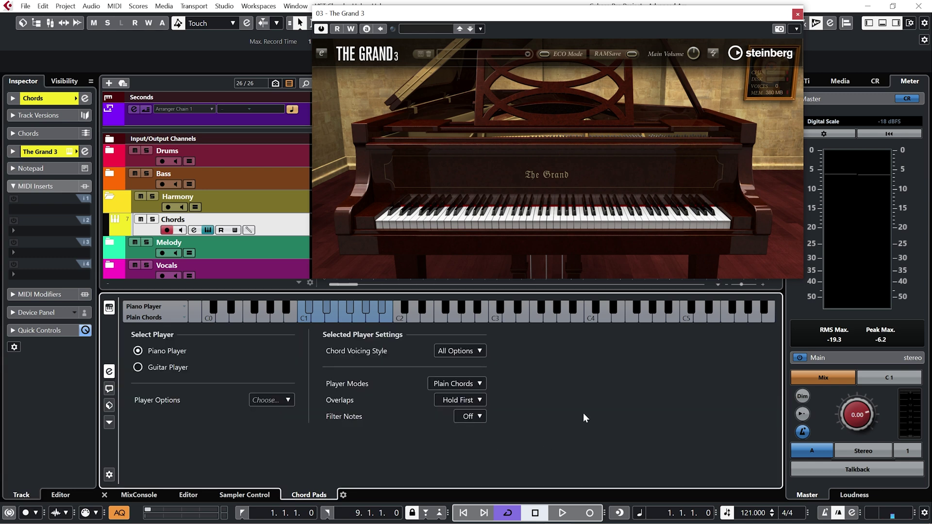
click(482, 383)
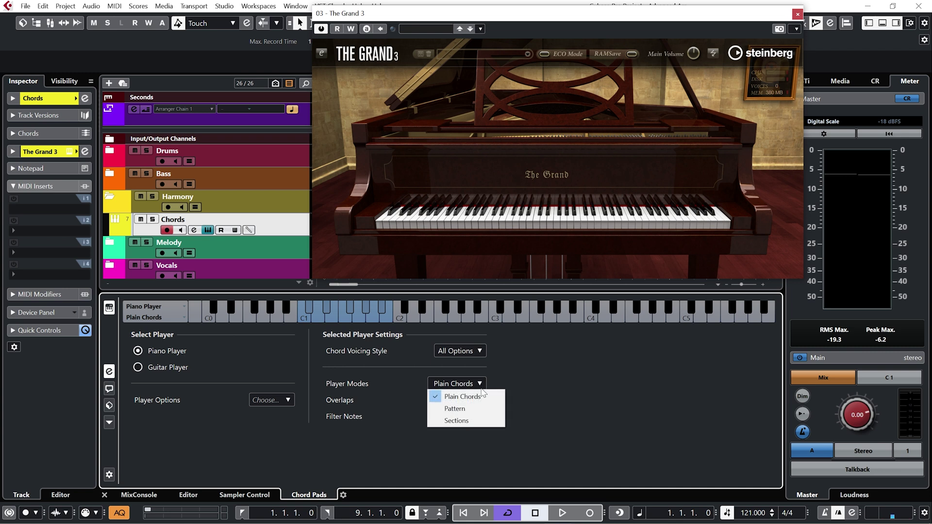
click(476, 410)
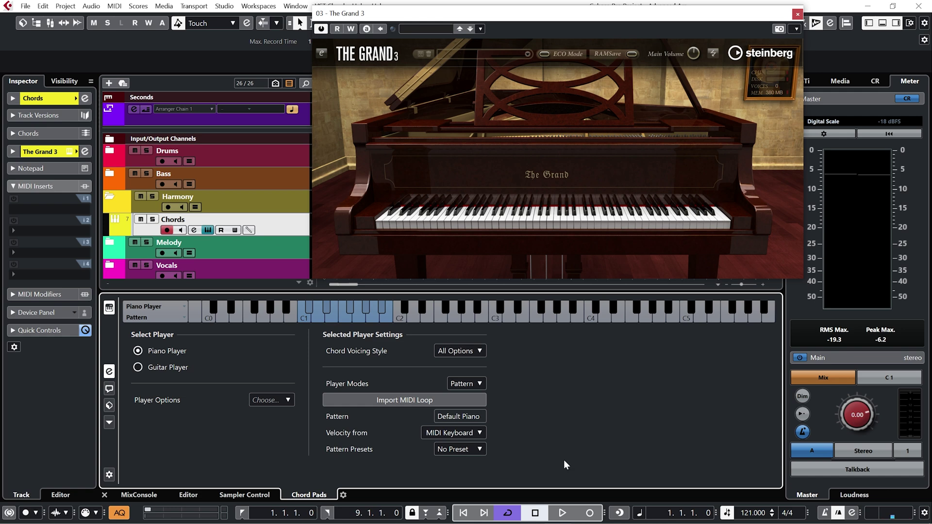
click(423, 401)
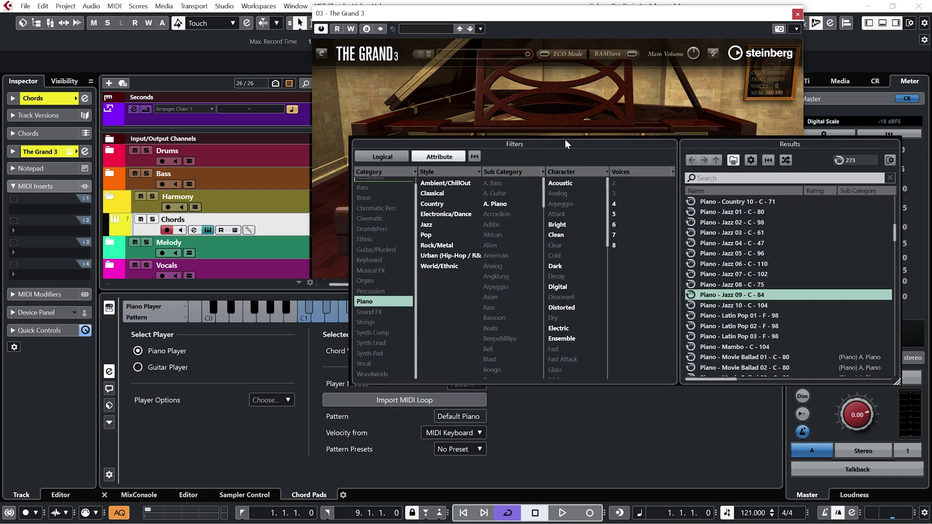
Move the loop browser left and filter the loops to the Piano category.
drag(565, 141, 310, 116)
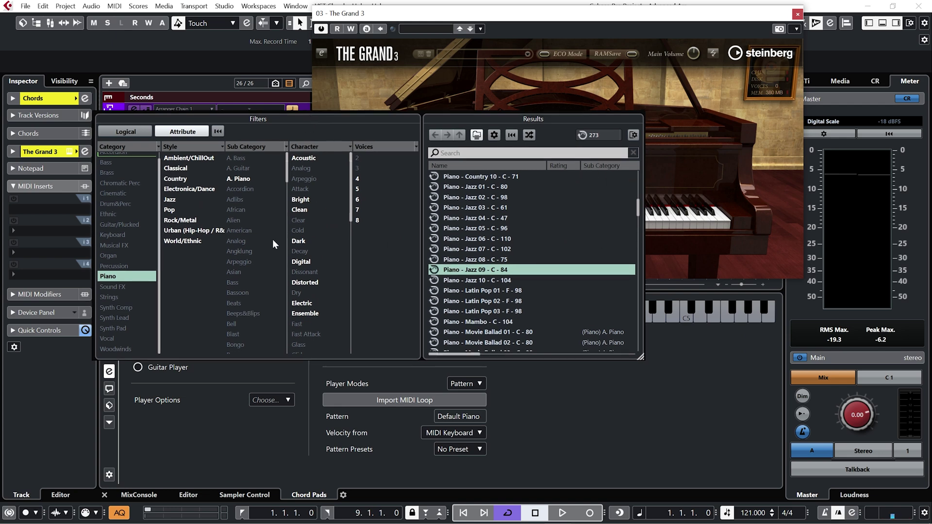
click(107, 276)
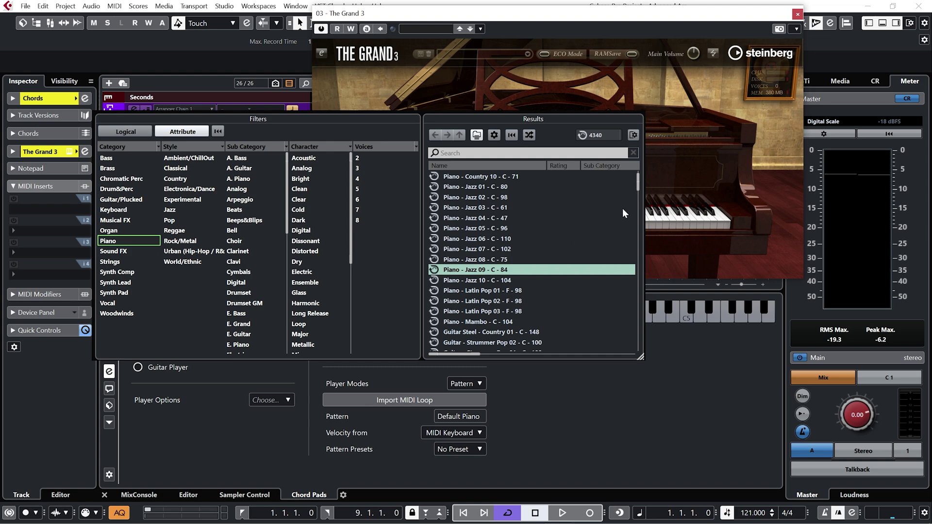
mouse_move(636, 183)
mouse_down()
mouse_move(622, 354)
mouse_move(637, 182)
mouse_up()
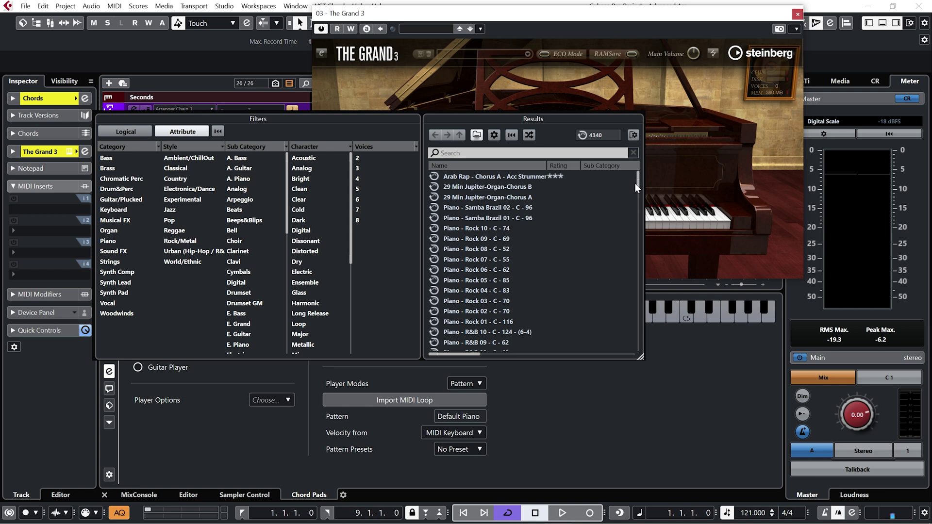
click(113, 241)
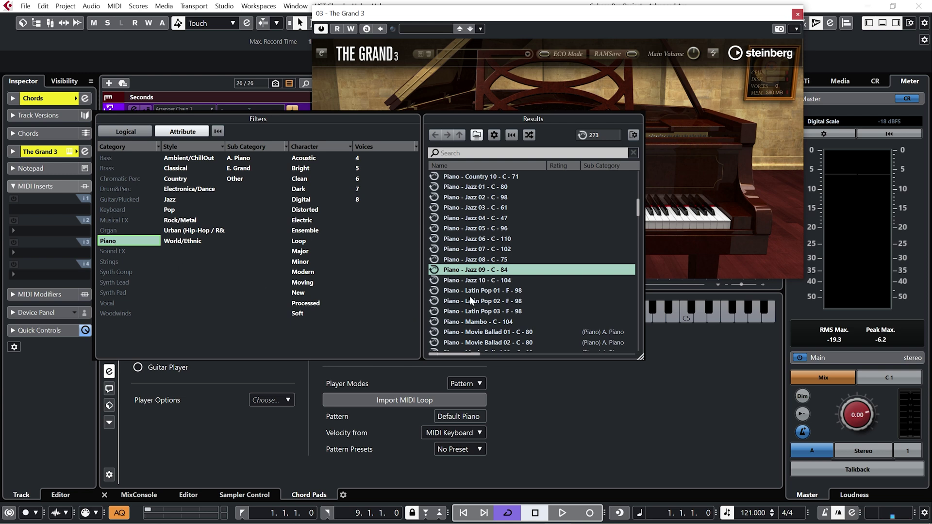
Audition the Piano - Jazz 10 and Soul - Verse B piano loops, then return to the pad grid.
click(505, 281)
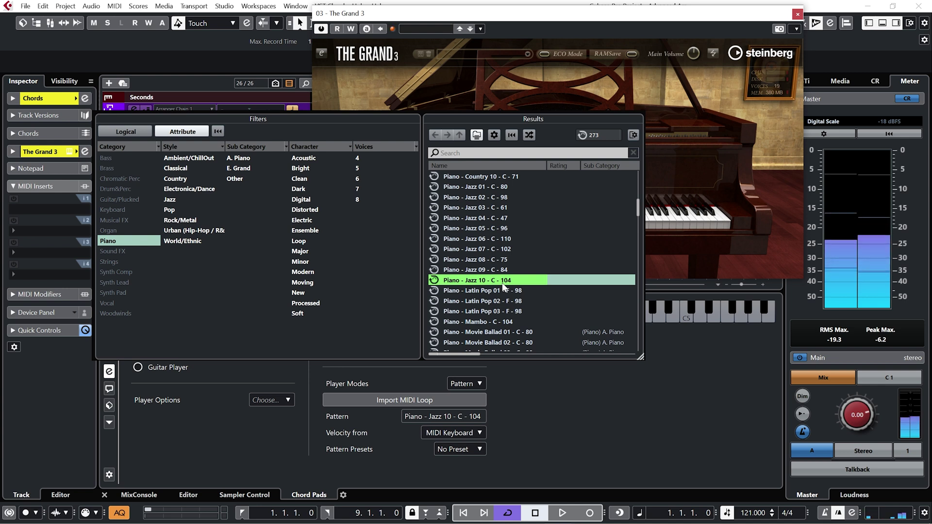
scroll(490, 316, down, 10)
click(484, 321)
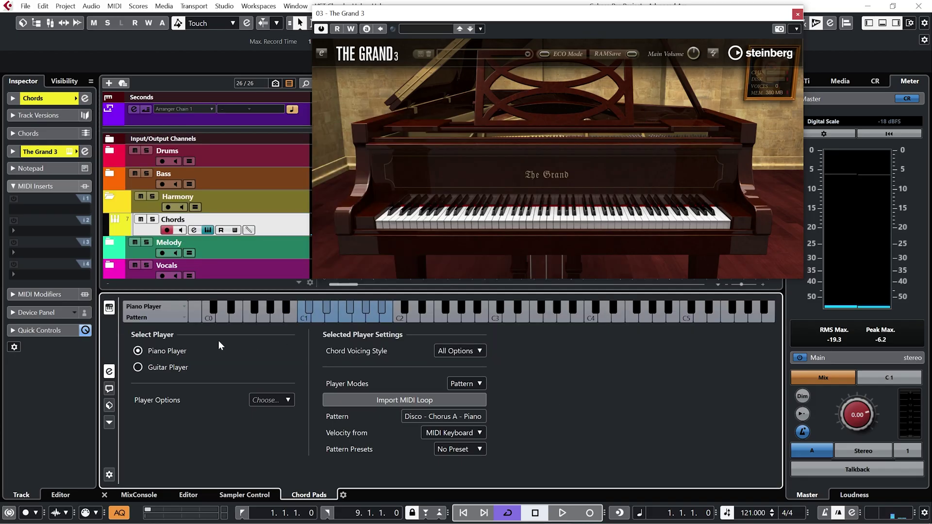
click(110, 372)
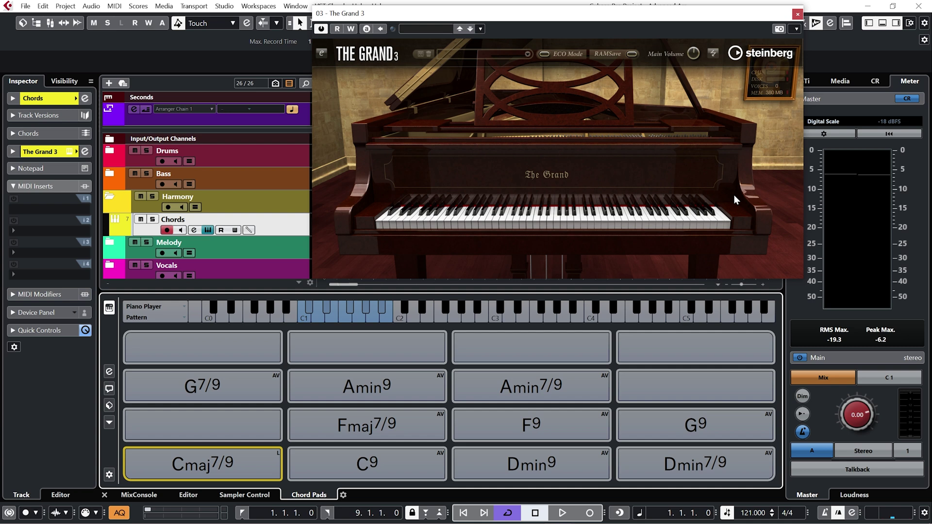
Set Player Modes in Player Setup to Plain Chords and show the chord pad grid again.
click(109, 372)
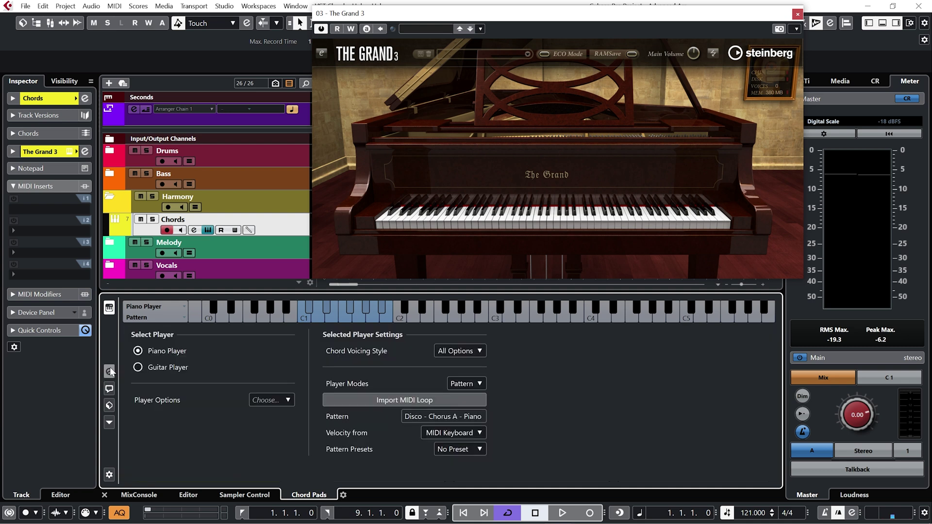
click(465, 383)
click(484, 396)
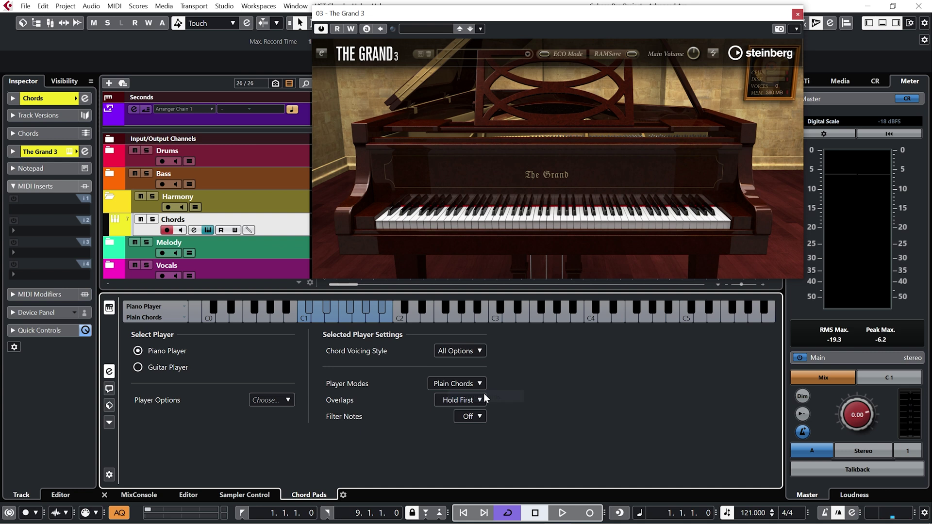
click(108, 374)
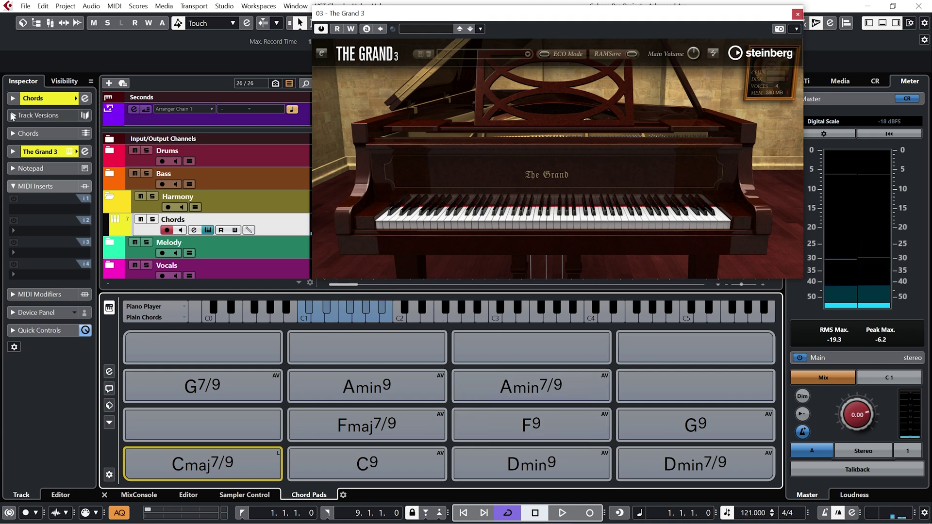
Swap the Chords track's instrument to HALion Sonic, show its EDIT page and shift the window left.
click(33, 98)
click(54, 201)
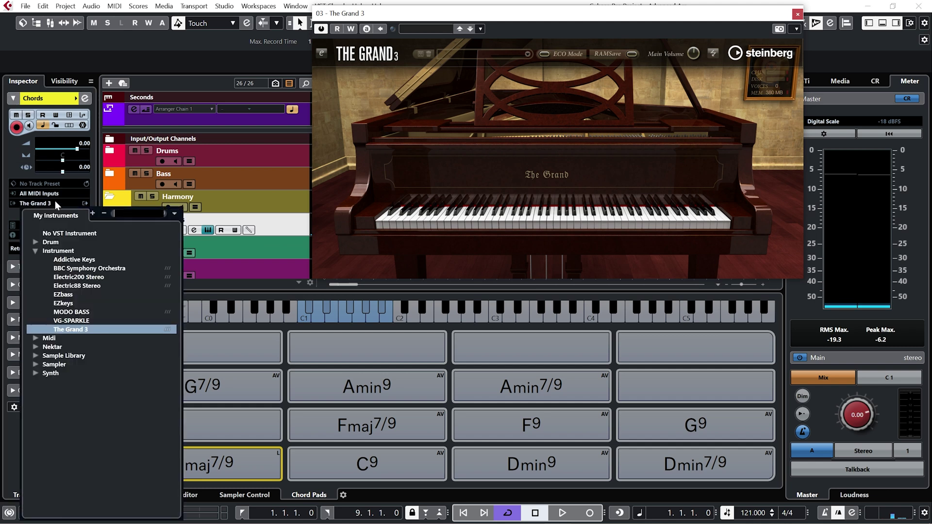
click(76, 313)
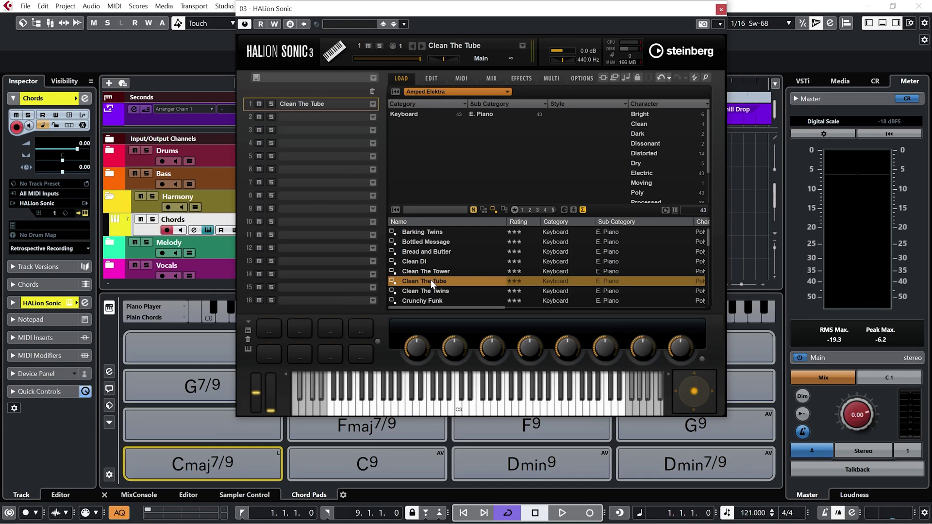
click(429, 79)
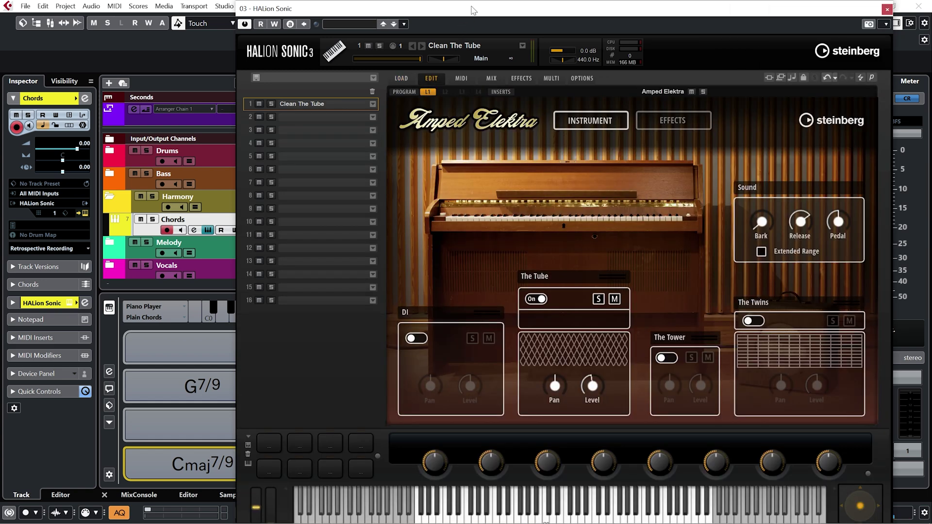
drag(473, 11, 354, 4)
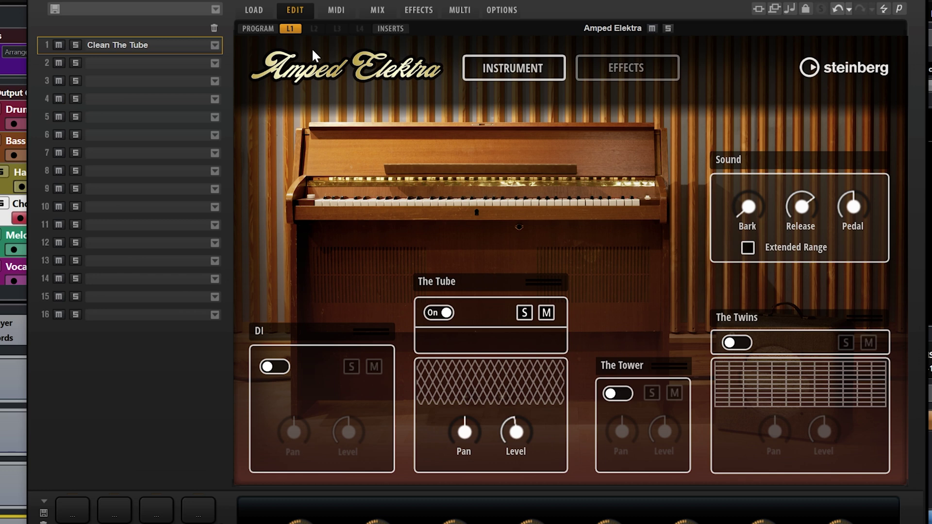
Turn on HALion Sonic's FlexPhraser arpeggiator and display the Tempo Scale choices.
click(255, 29)
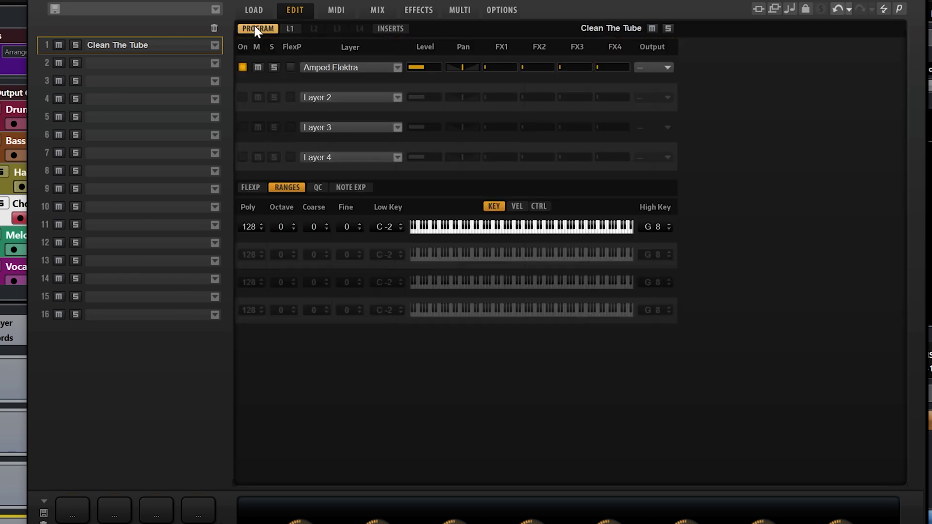
click(251, 189)
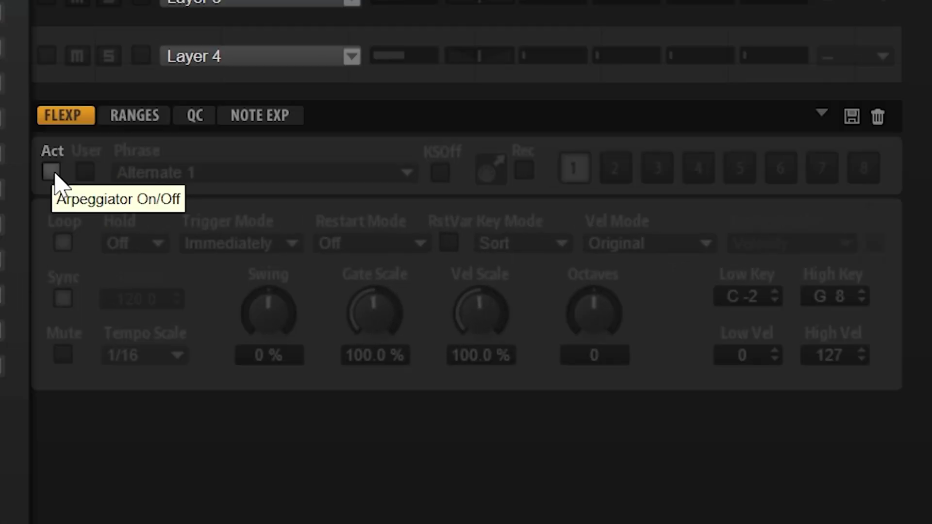
click(243, 217)
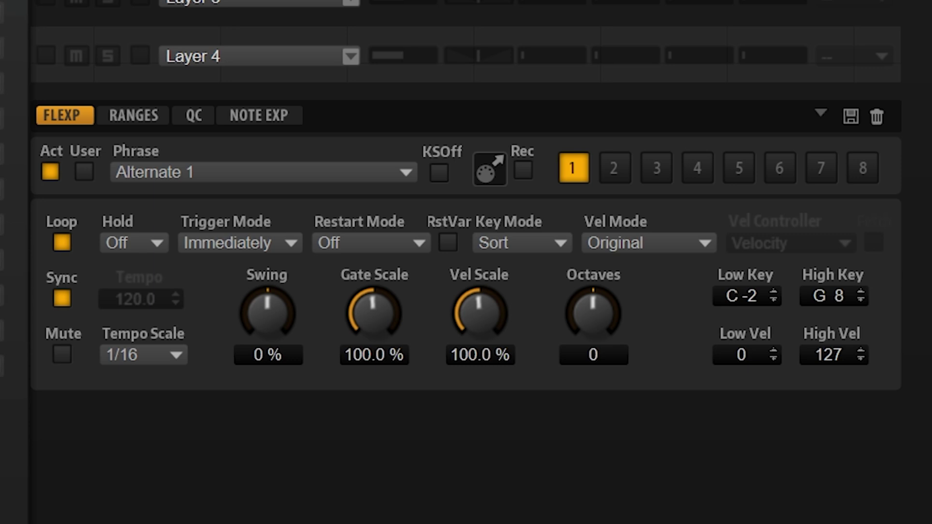
click(148, 357)
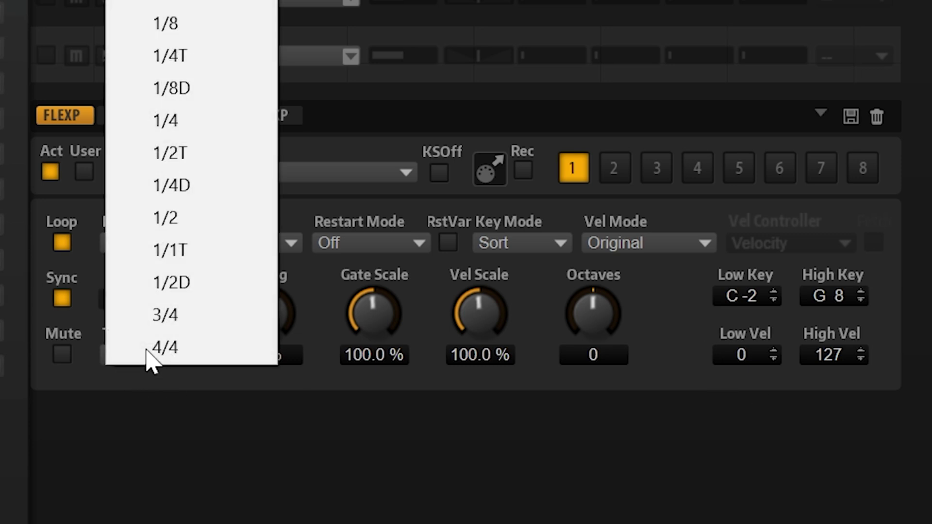
Set the FlexPhraser tempo scale to 1/8 and bring the gate scale to about 101.6%.
click(200, 30)
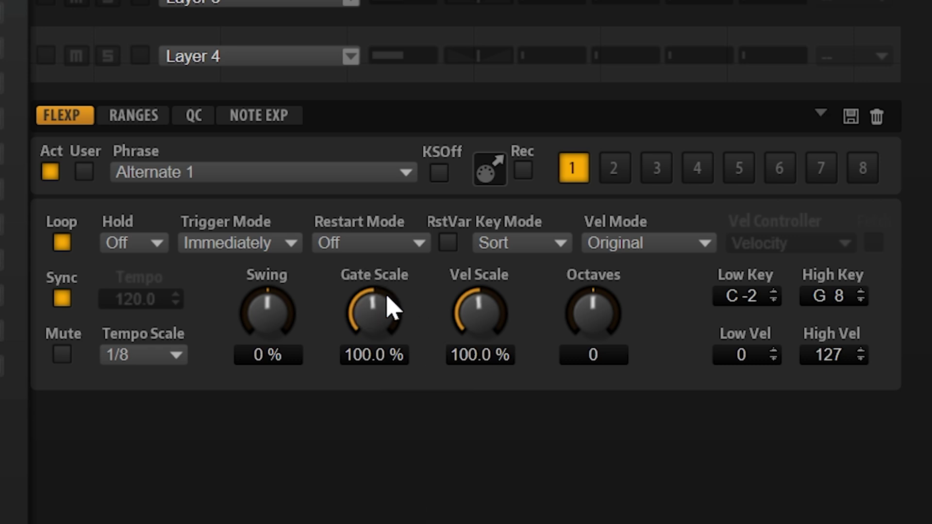
scroll(403, 311, down, 1)
drag(388, 322, 432, 204)
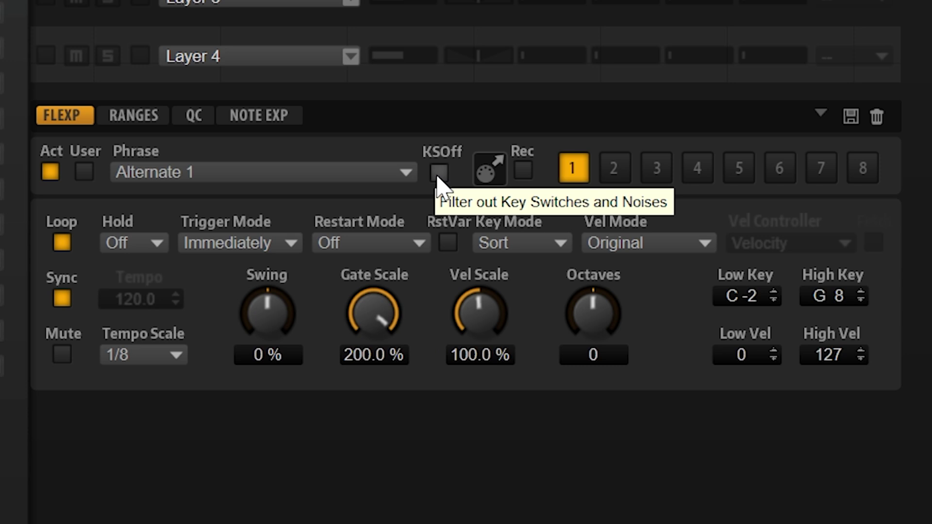
drag(370, 323, 372, 386)
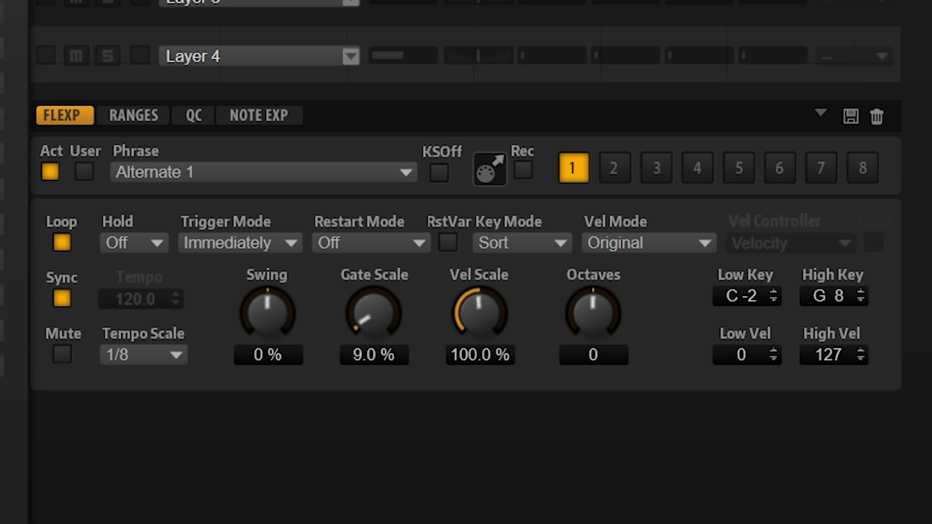
drag(372, 386, 574, 285)
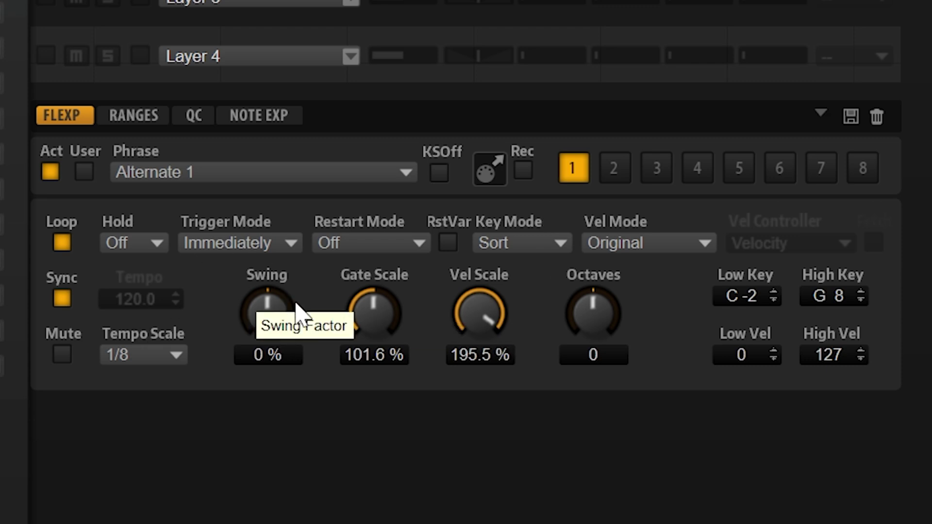
Set the swing to 5% and turn off Sync to host tempo.
drag(276, 312, 306, 213)
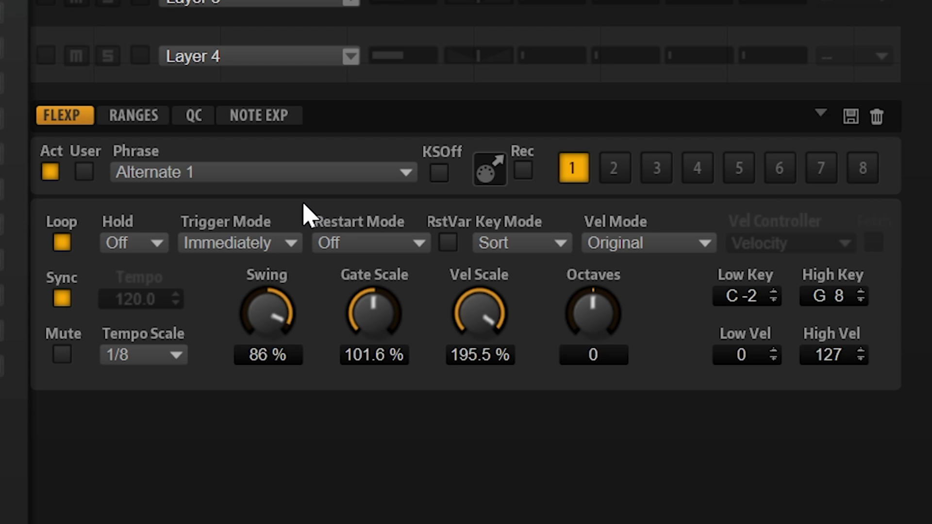
drag(304, 205, 743, 298)
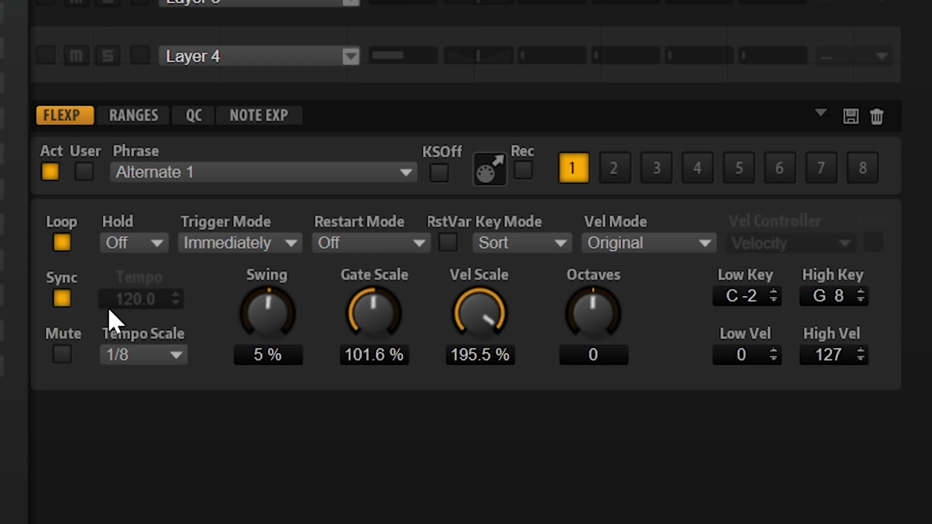
click(66, 299)
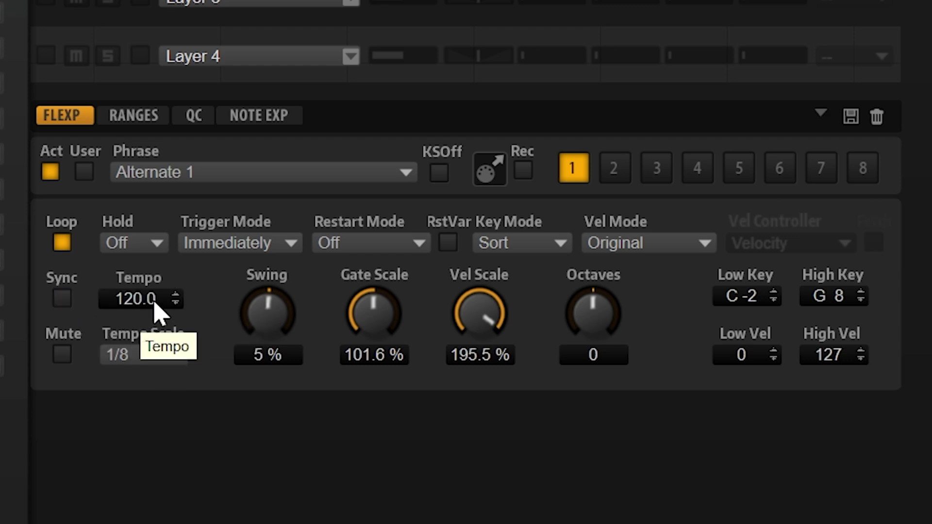
click(62, 299)
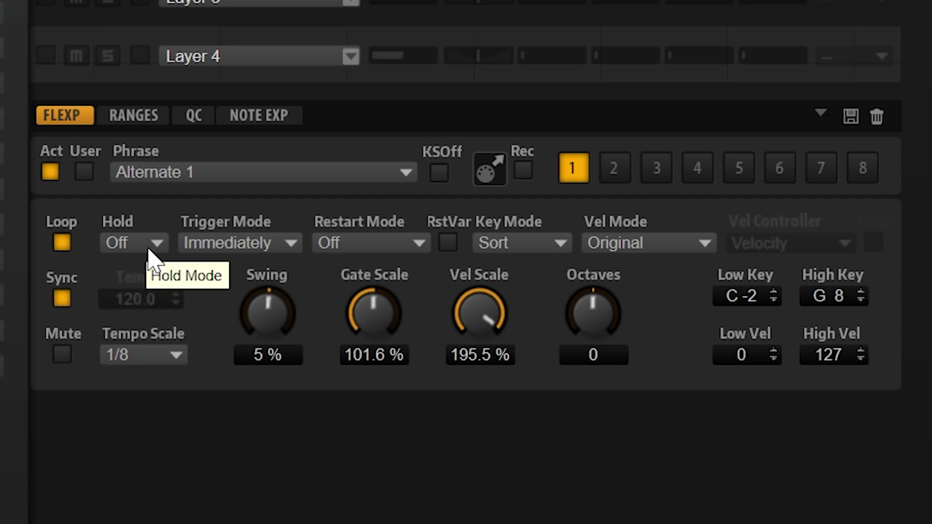
click(148, 251)
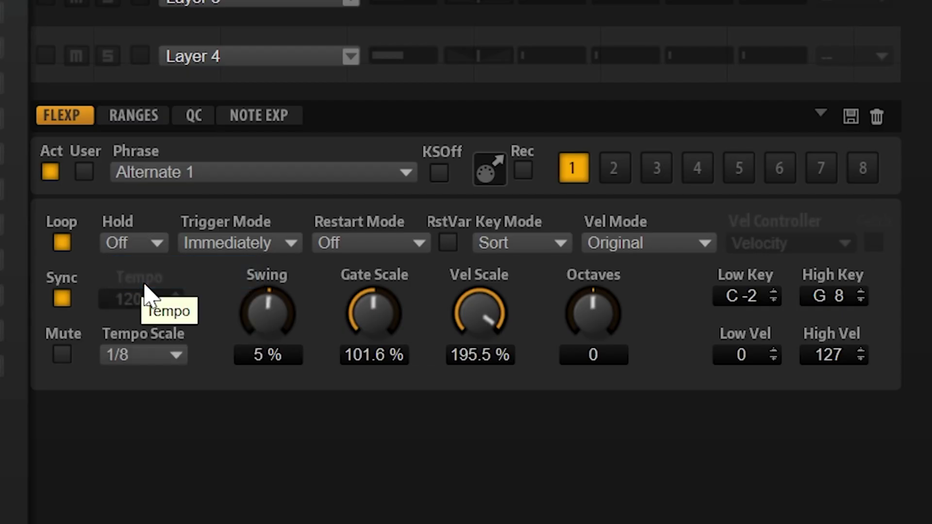
click(290, 242)
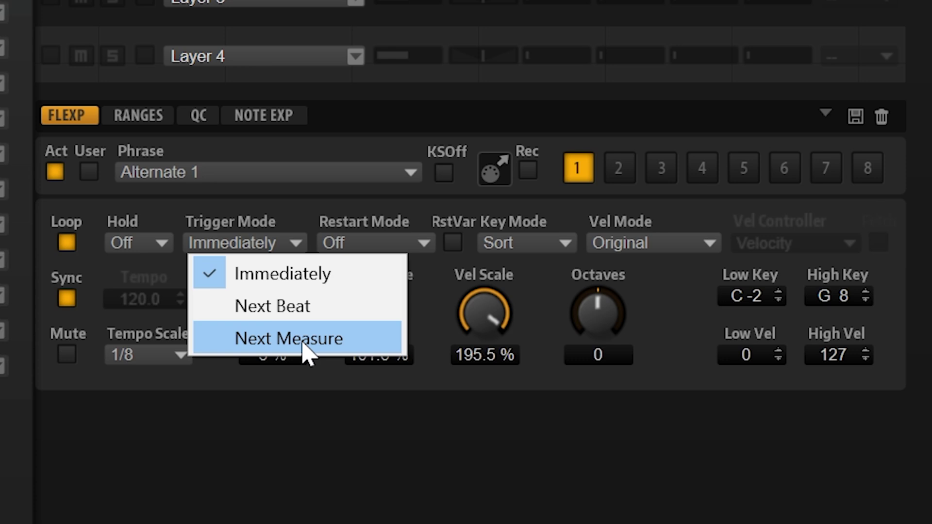
click(499, 452)
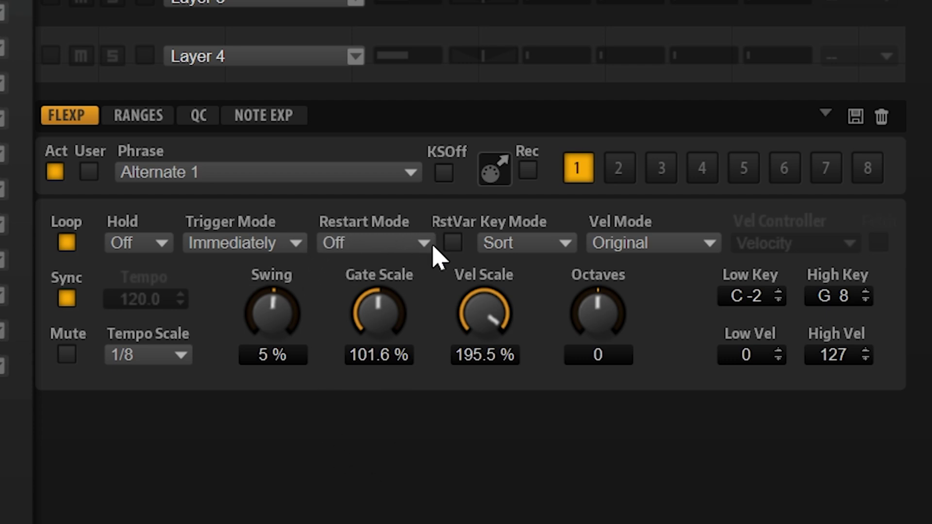
Load 70s Glamour 01 from 00 Construction Sets > 03 Piano and Keyboard > Piano.
click(388, 172)
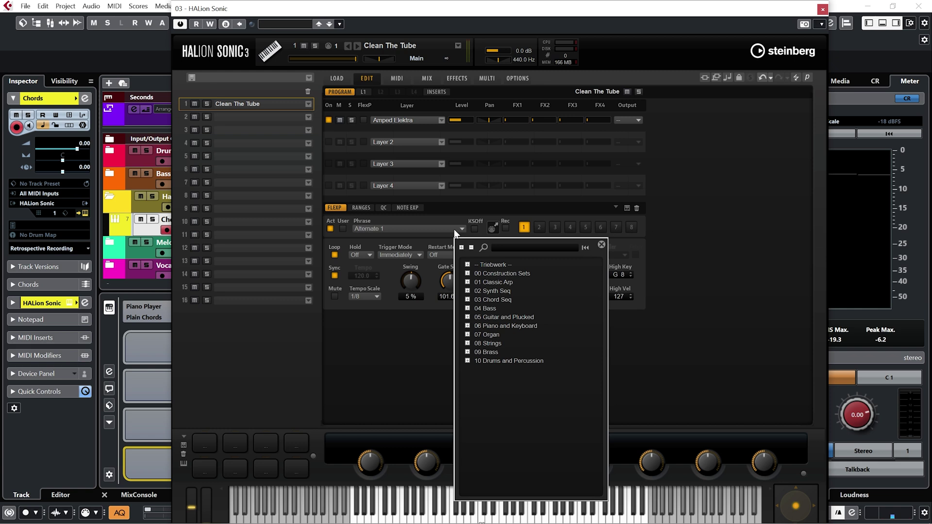
click(468, 274)
click(478, 299)
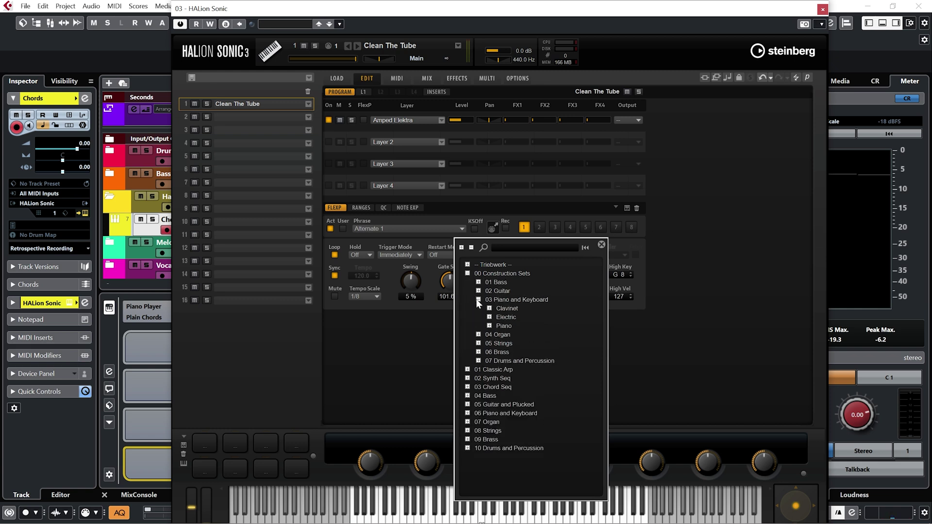
click(489, 326)
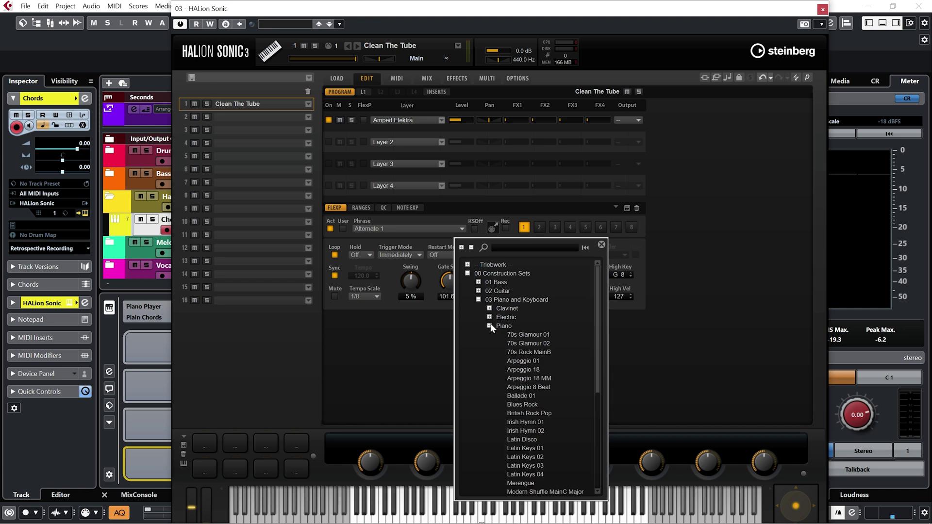
click(533, 336)
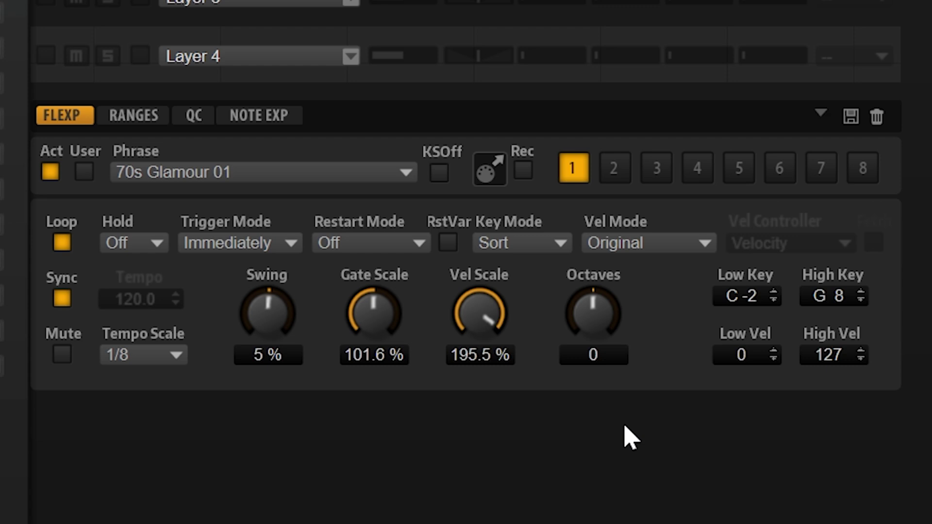
Set the phrase's velocity scale to 115.9%, swing to 92% and gate scale to 61.8%.
drag(374, 316, 377, 432)
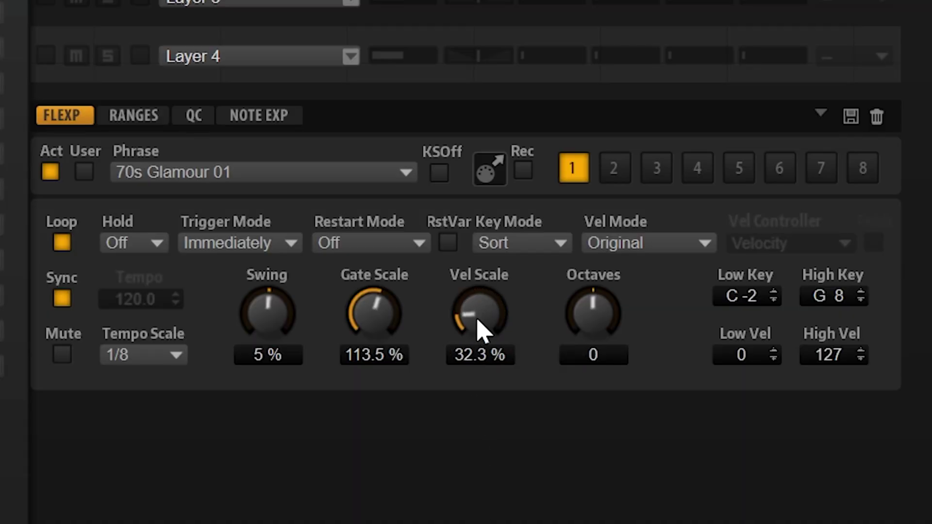
drag(480, 327, 538, 204)
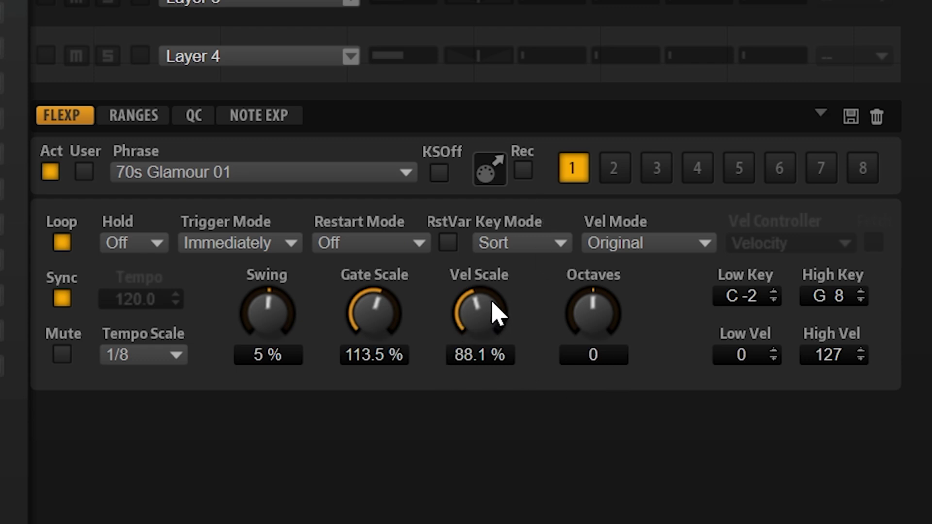
drag(491, 308, 505, 283)
drag(271, 327, 301, 223)
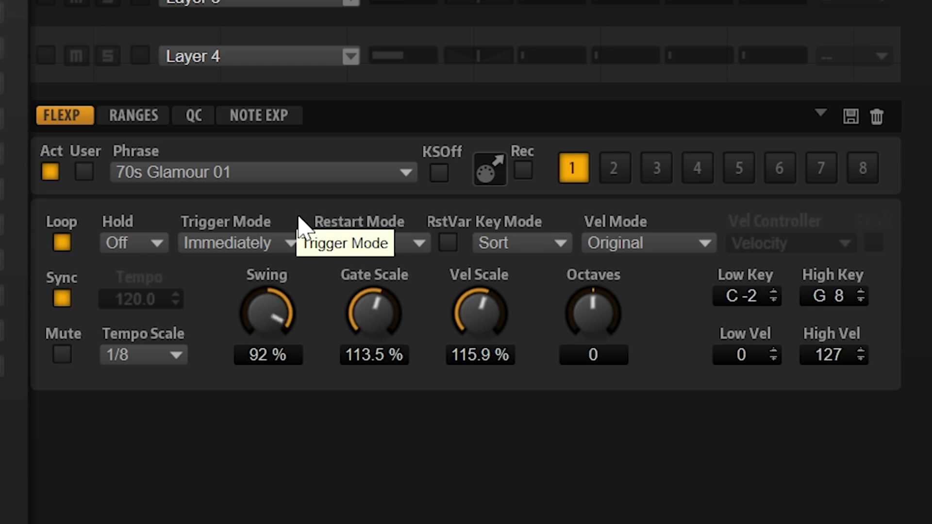
drag(370, 323, 361, 411)
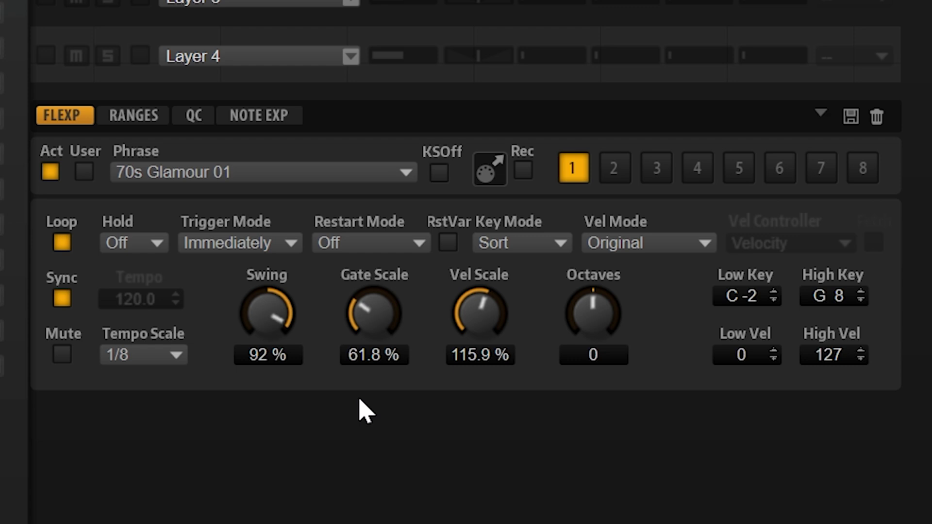
Show the FlexPhraser's Restart Mode options.
click(416, 245)
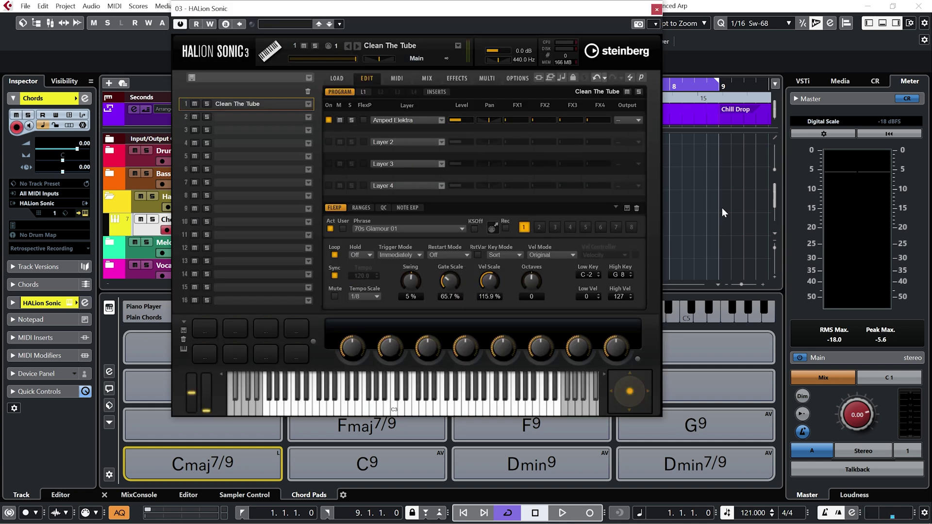
Play the project briefly to audition the 70s Glamour 01 phrase, then stop playback.
key(space)
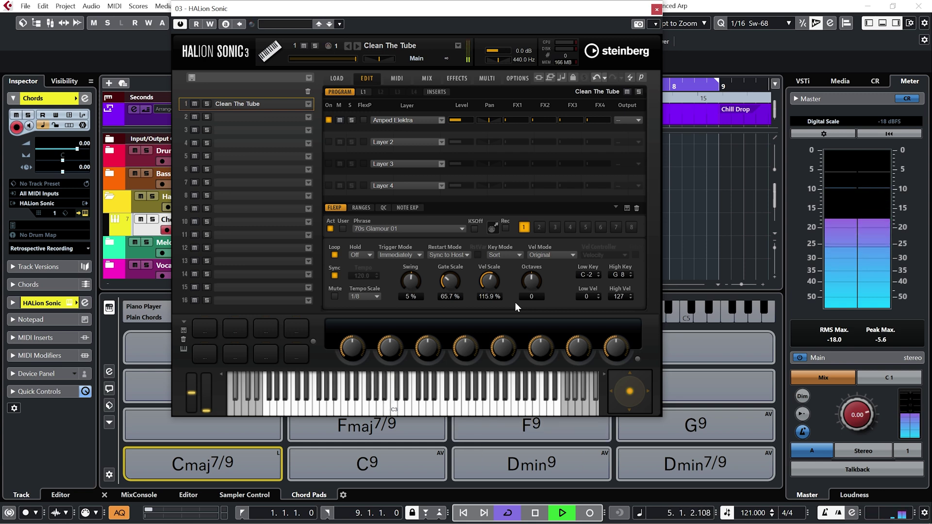
key(space)
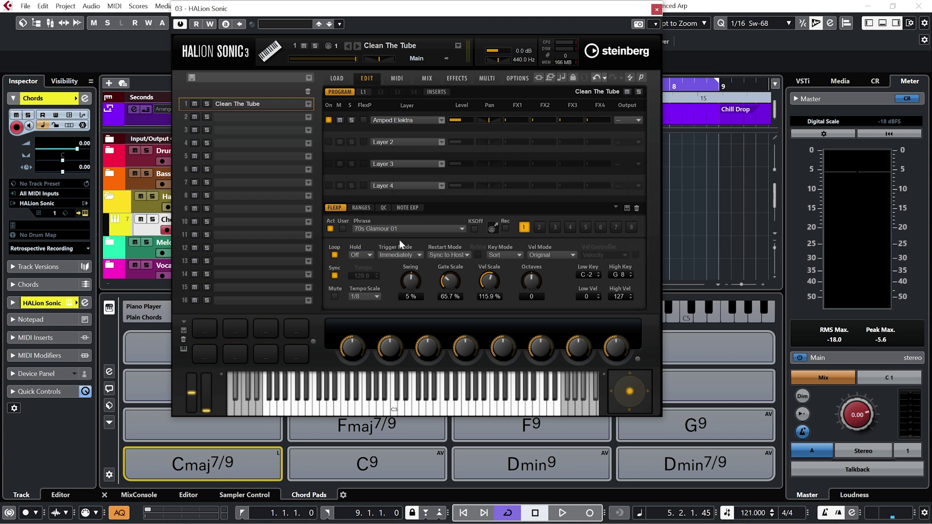
Load the 70s Disco Funk phrase into FlexPhraser variation 2, replacing Blues 01 Major.
click(540, 227)
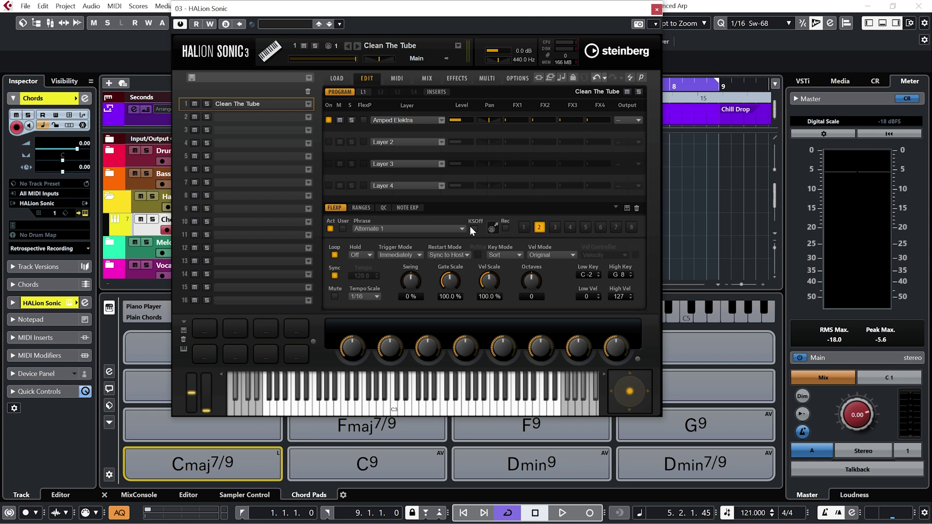
click(457, 231)
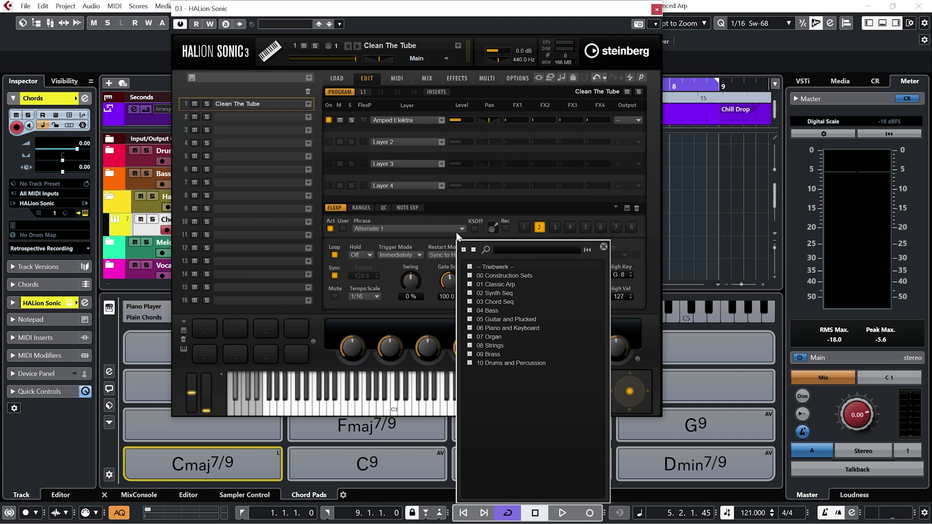
click(469, 276)
click(469, 276)
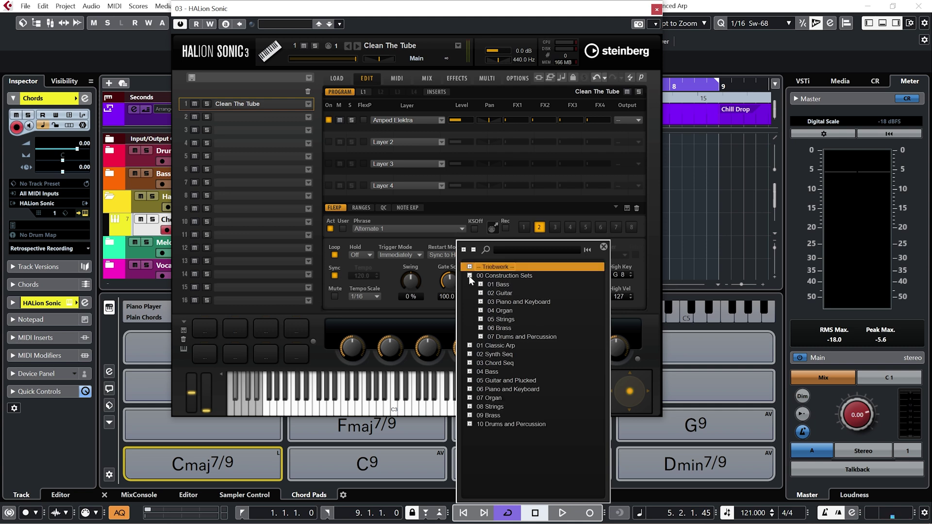
click(480, 311)
click(524, 328)
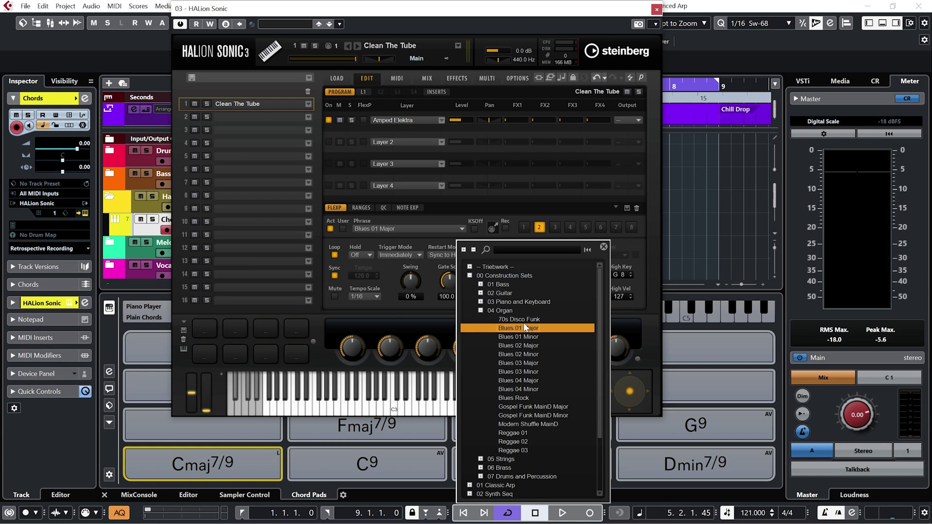
click(523, 319)
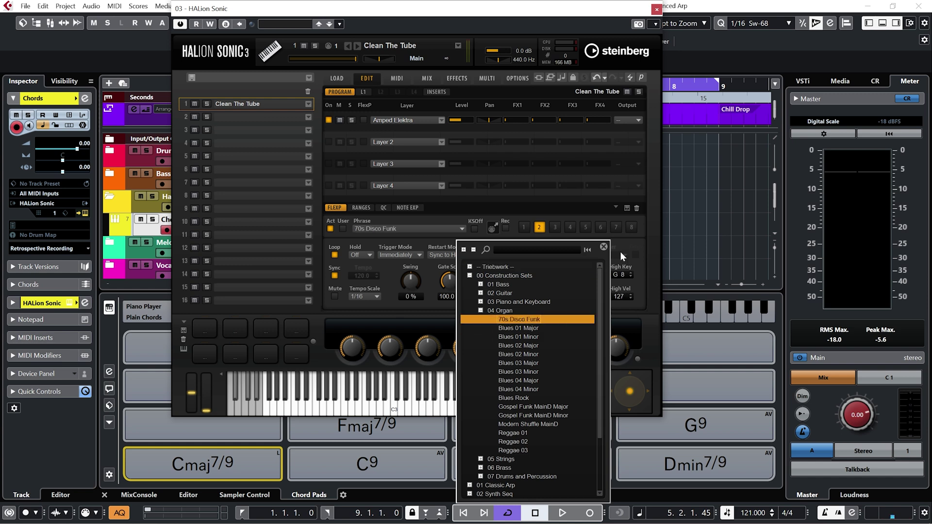
click(634, 243)
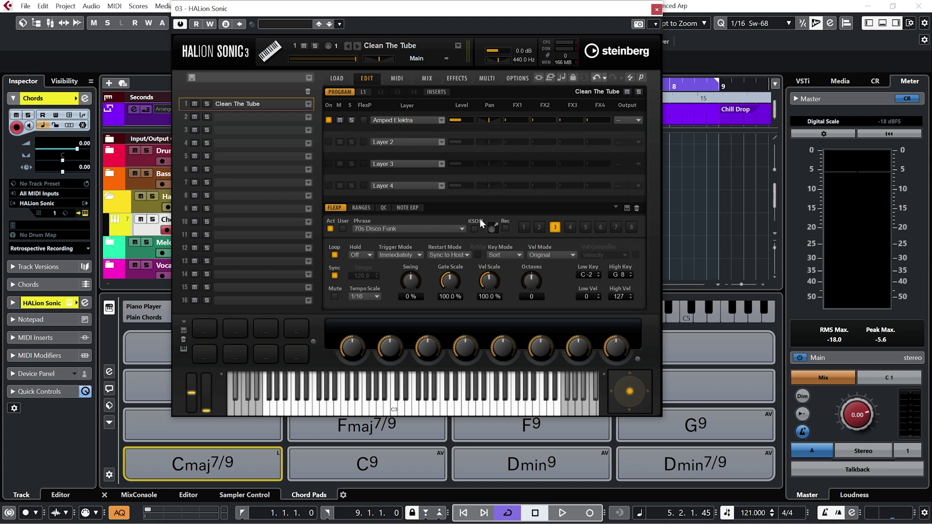
Load the Funk 2 C phrase from 07 Organ > Funk into variation 3.
click(461, 228)
click(534, 404)
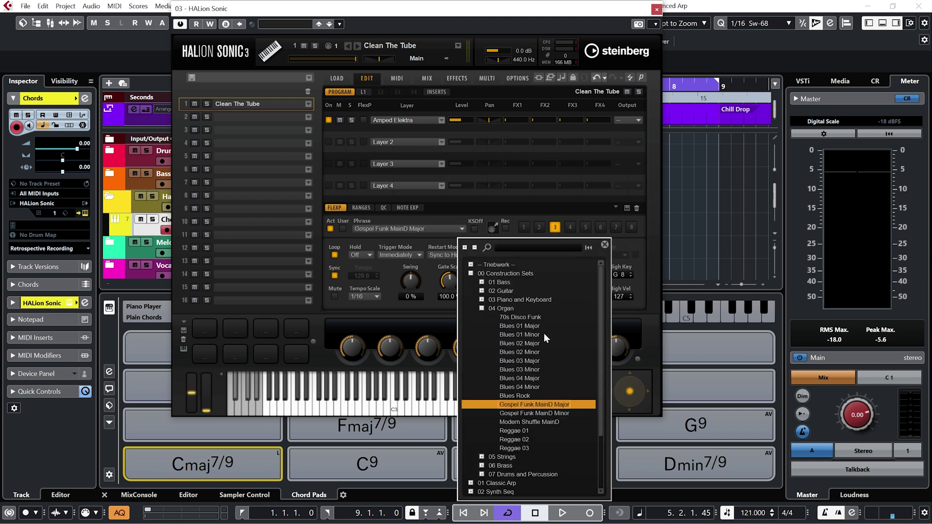
click(481, 308)
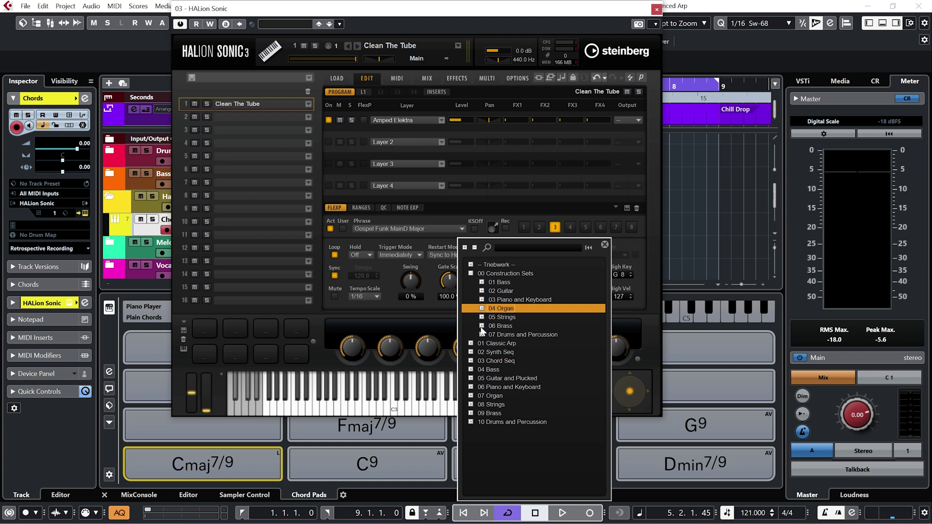
click(470, 395)
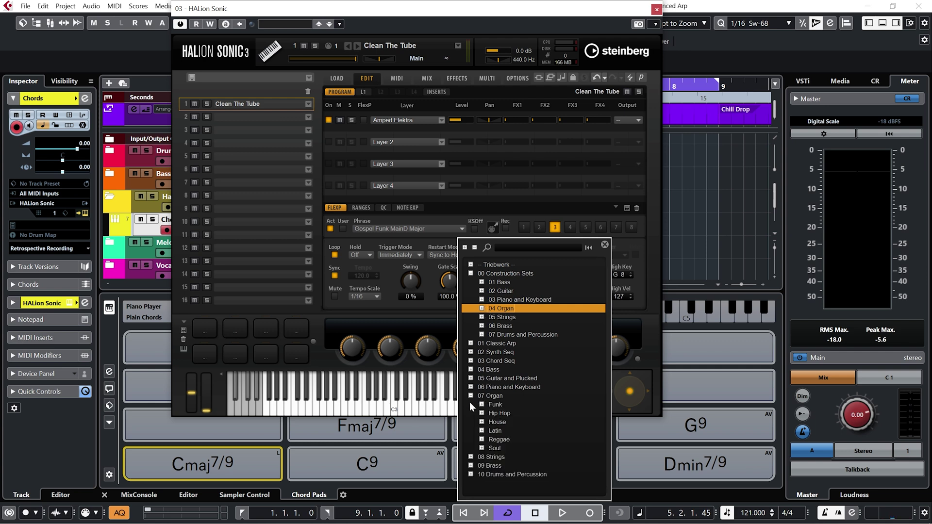
click(482, 405)
scroll(510, 408, down, 1)
click(517, 404)
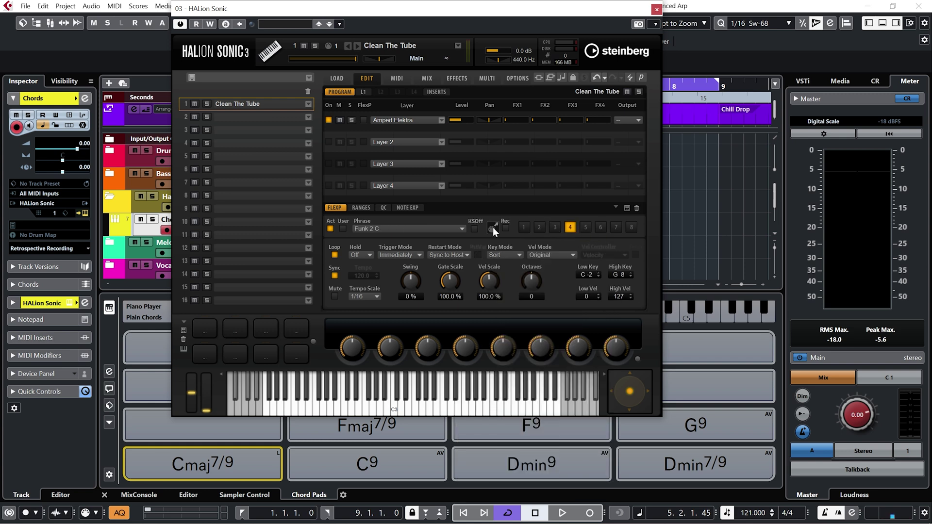
Load Funk Organ 1 into variation 4, then review variations 1 and 2.
click(459, 227)
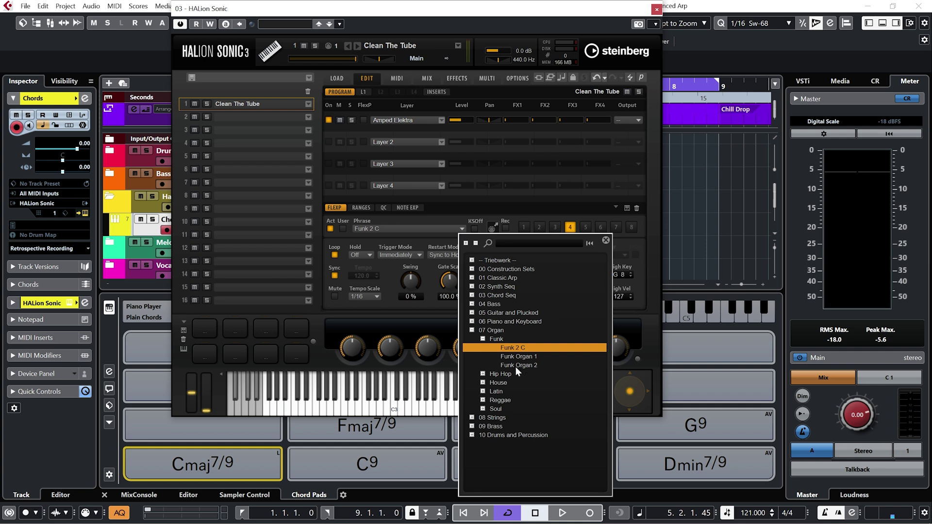
click(527, 357)
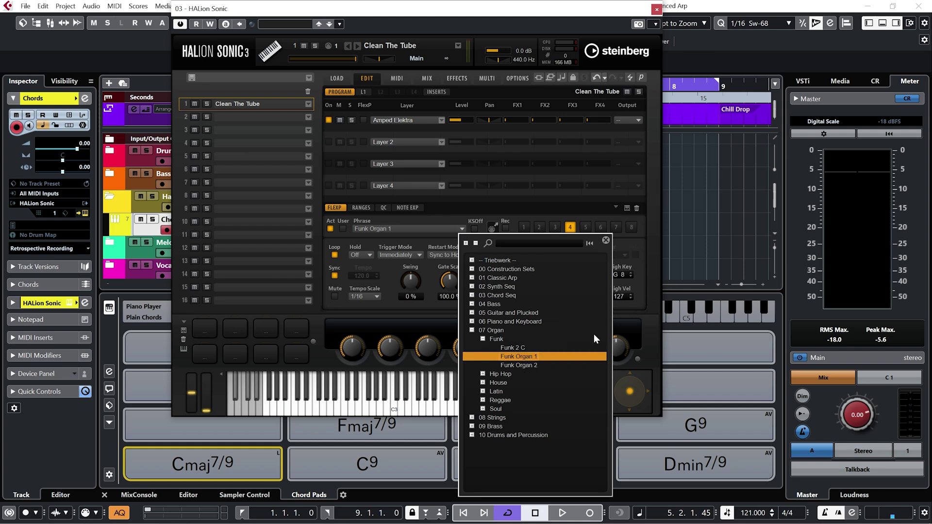
click(653, 294)
click(524, 227)
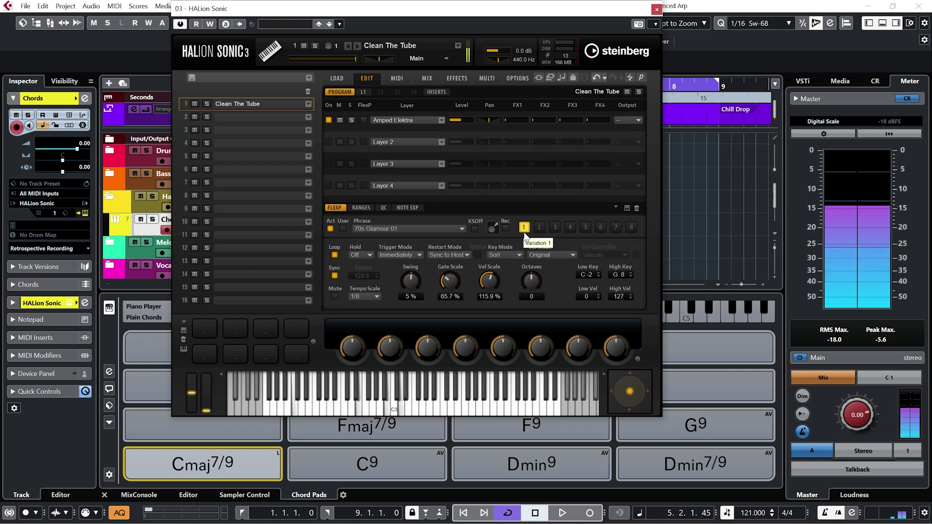
click(538, 227)
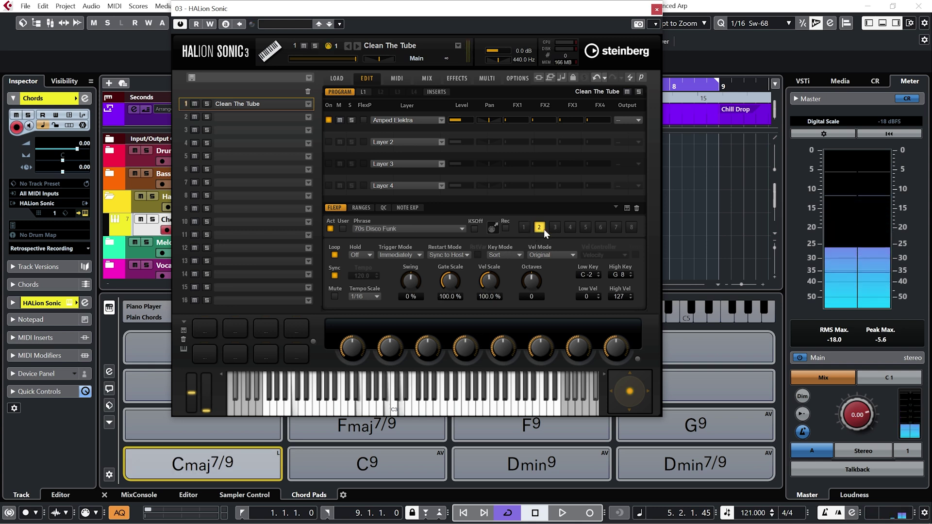
click(556, 229)
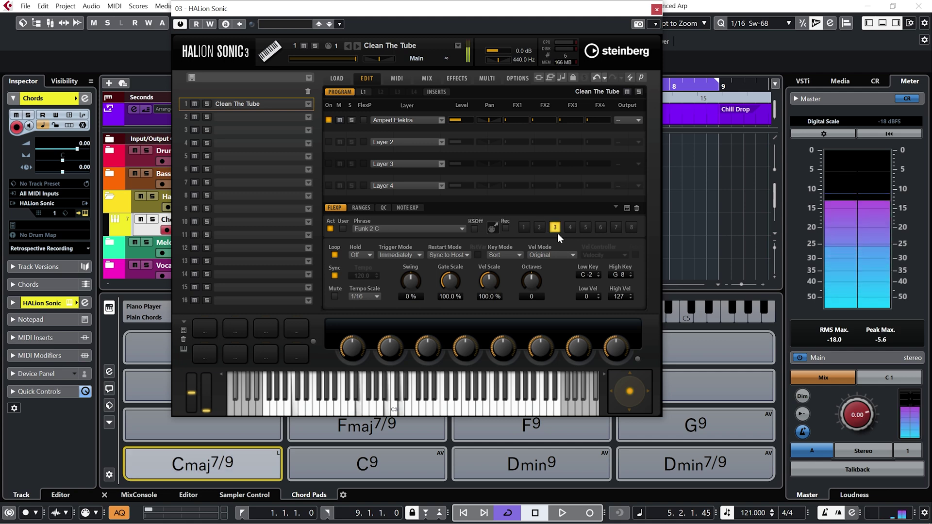
key(ctrl+w)
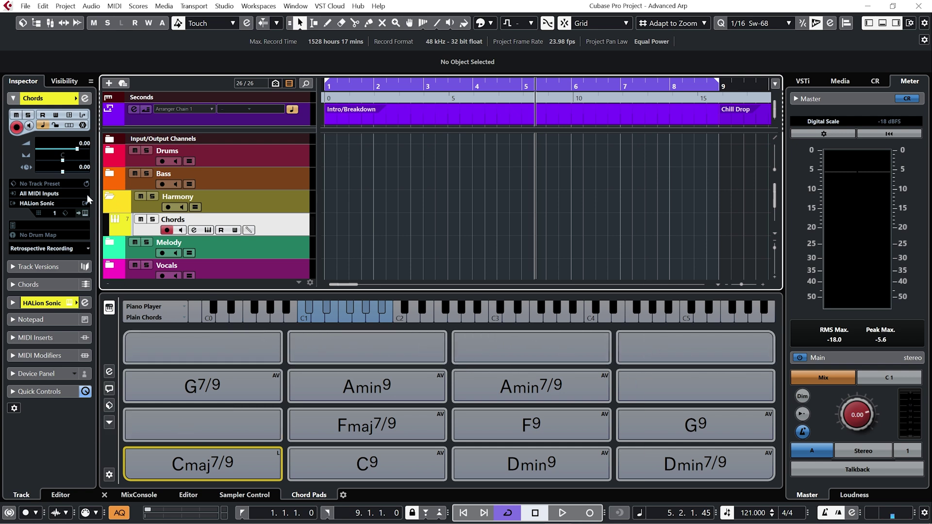
click(82, 211)
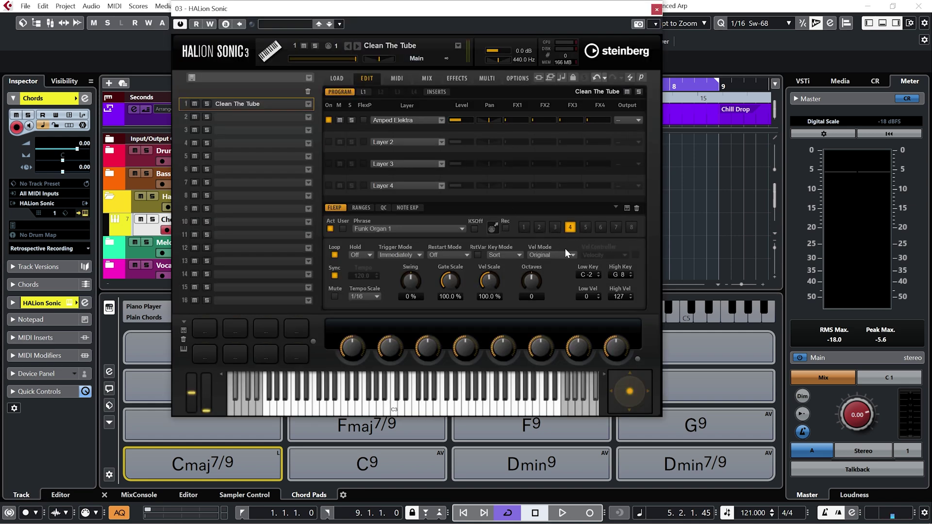
click(525, 227)
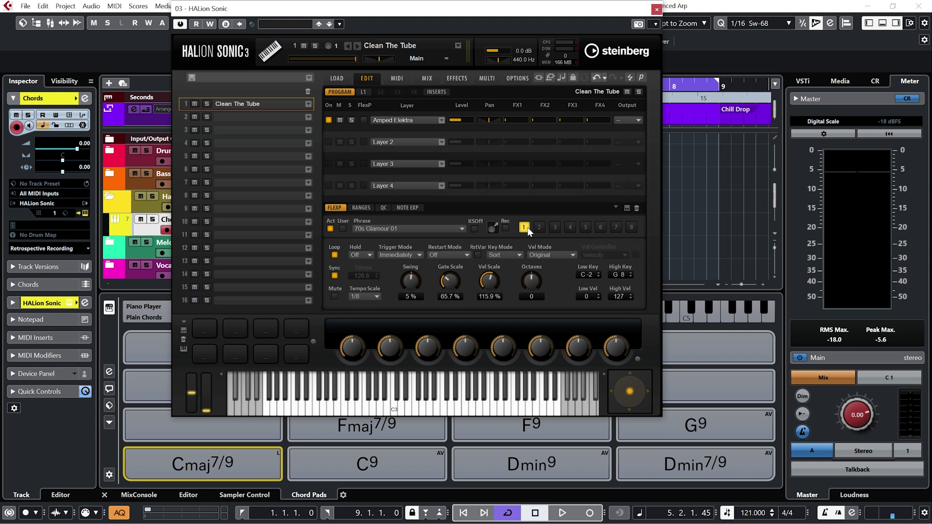
Assign variation 1 to Trigger Pad 1 and rename that pad '70s Glam'.
right_click(525, 228)
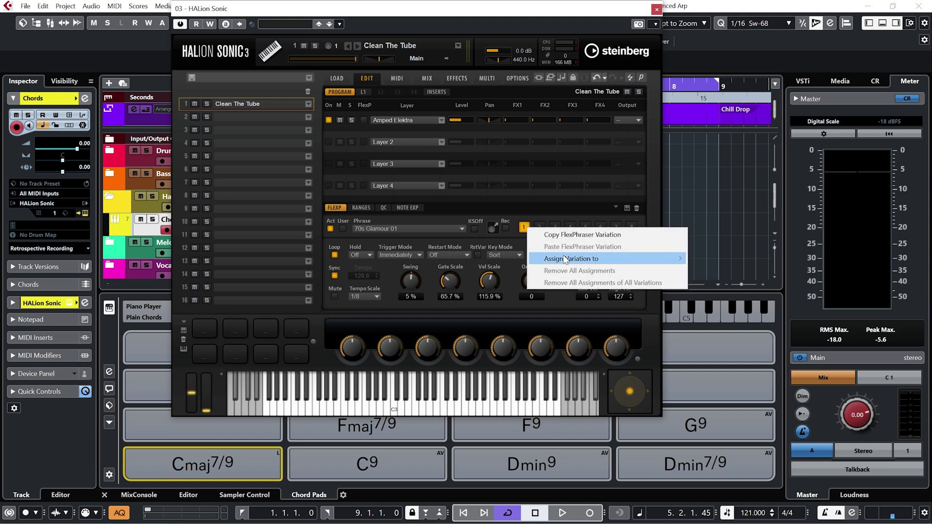
mouse_move(566, 260)
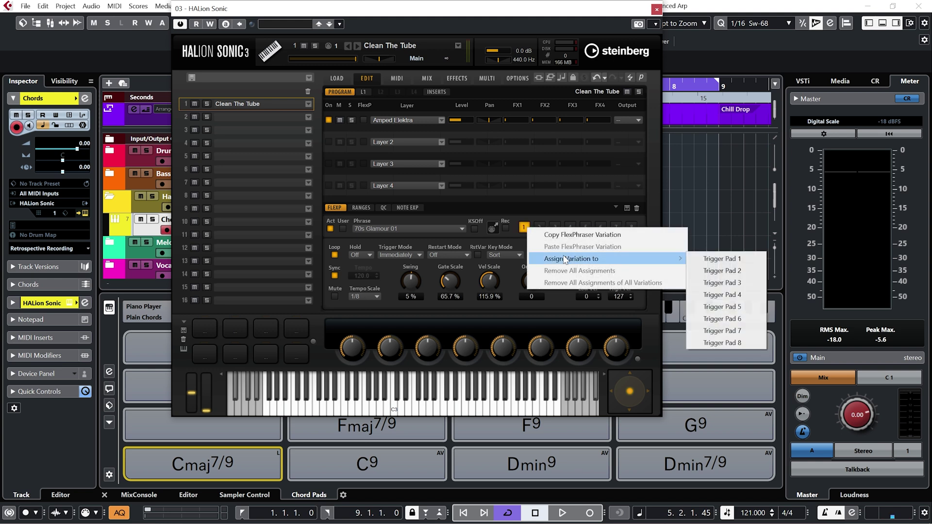
click(720, 259)
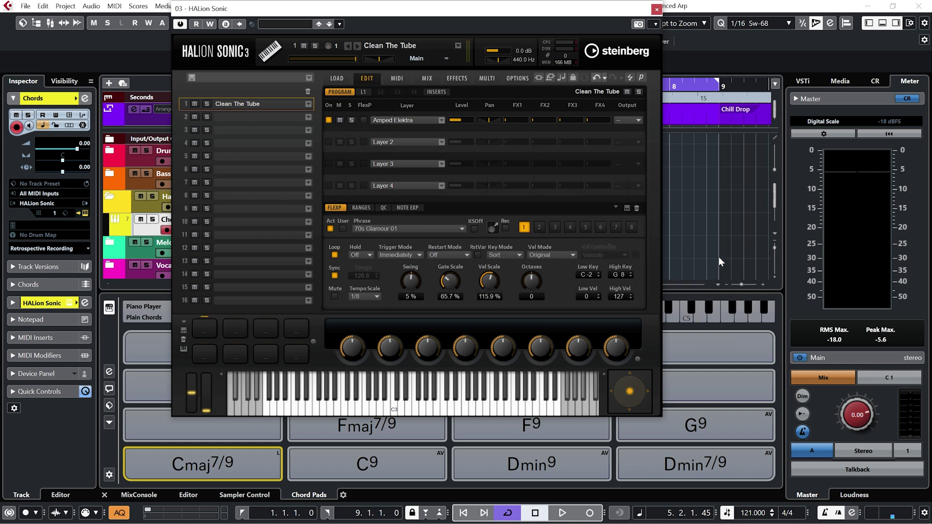
right_click(202, 329)
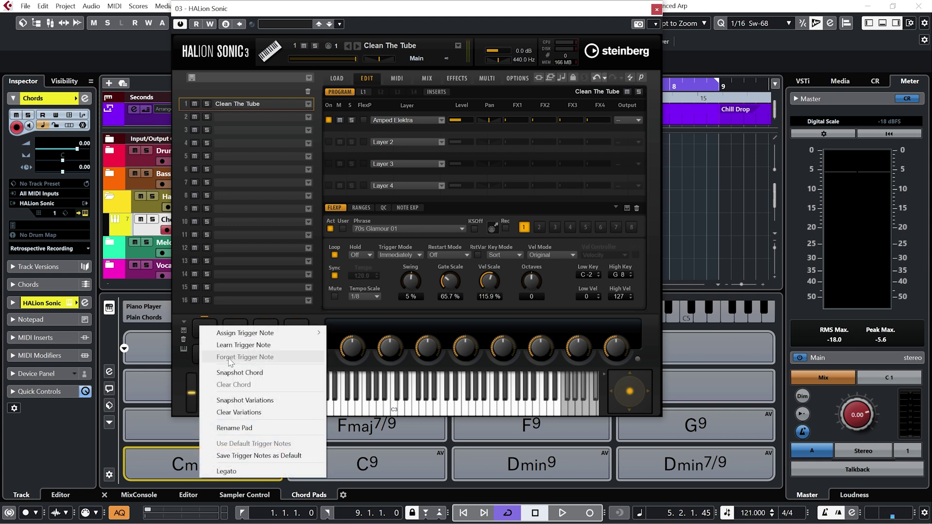
click(236, 428)
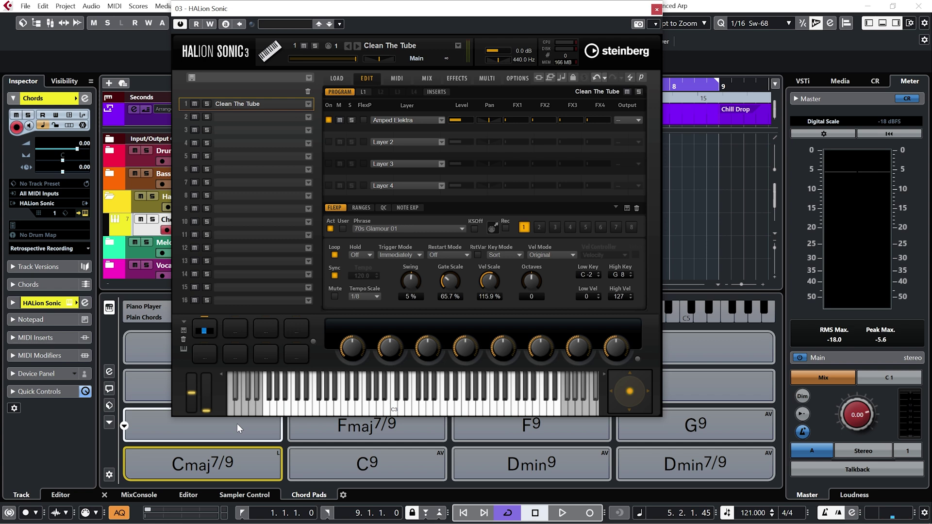
text(70s G)
text(lam)
key(Return)
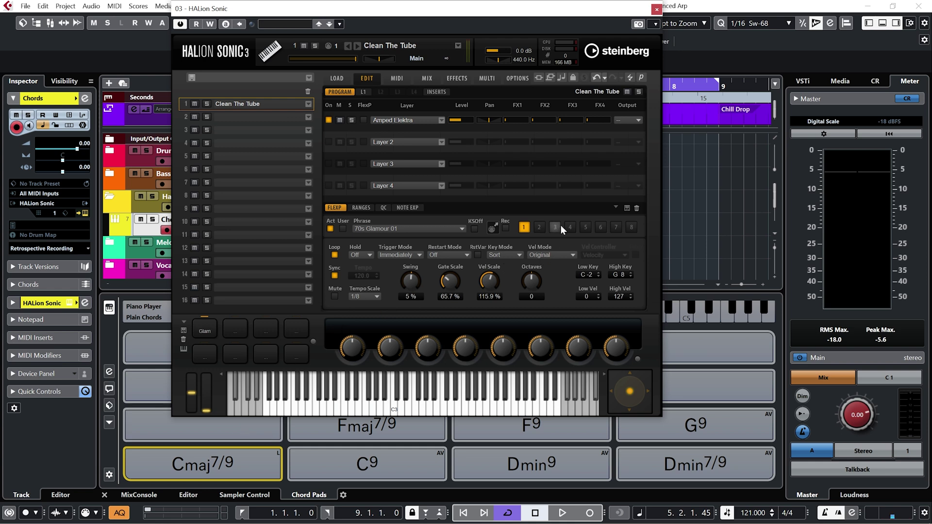
Assign variation 2 to Trigger Pad 2 and begin renaming the second pad.
click(540, 226)
right_click(542, 227)
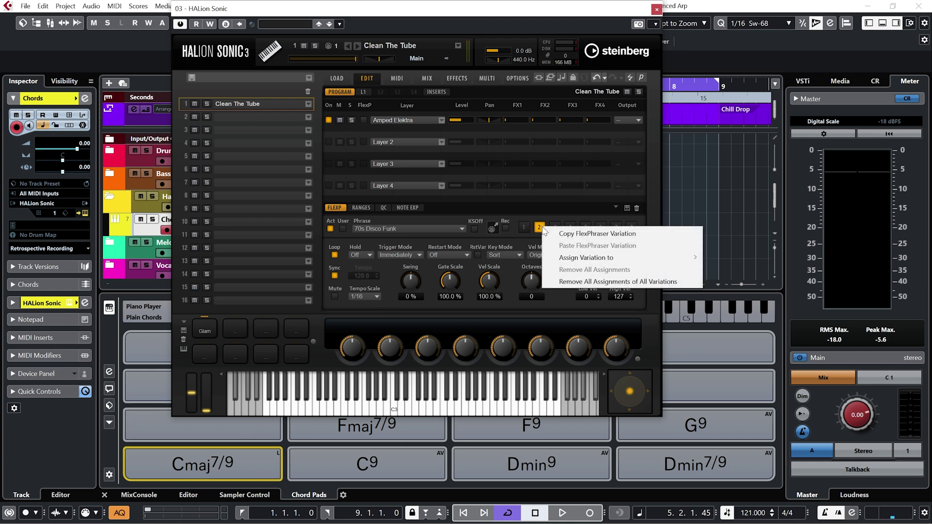
mouse_move(607, 258)
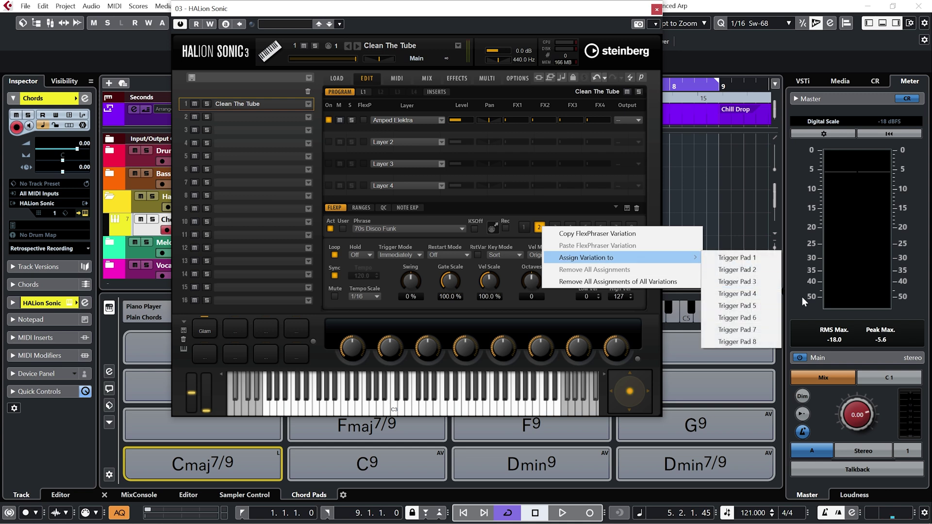
click(755, 270)
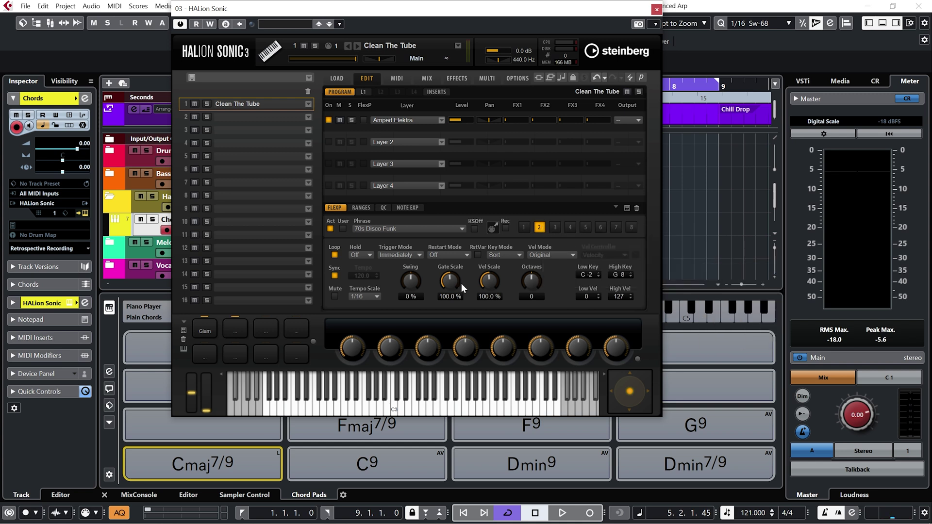
right_click(242, 331)
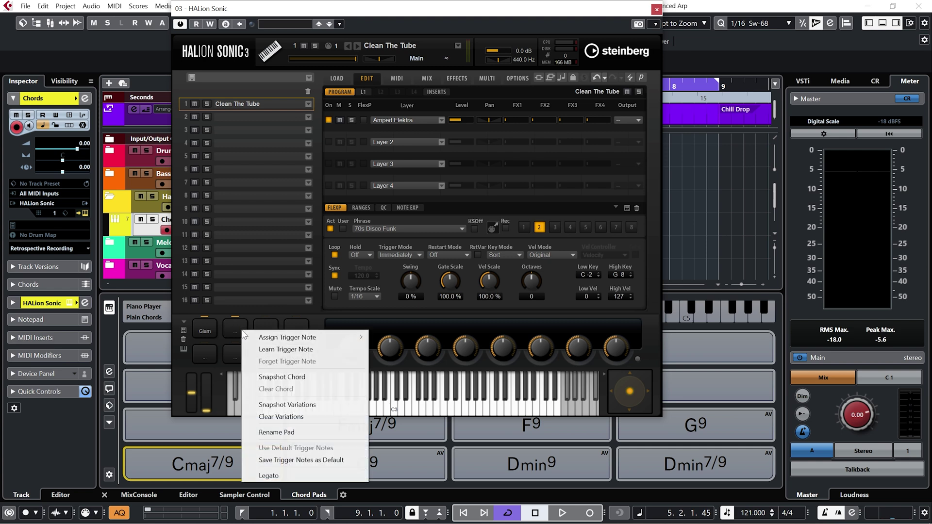
click(279, 433)
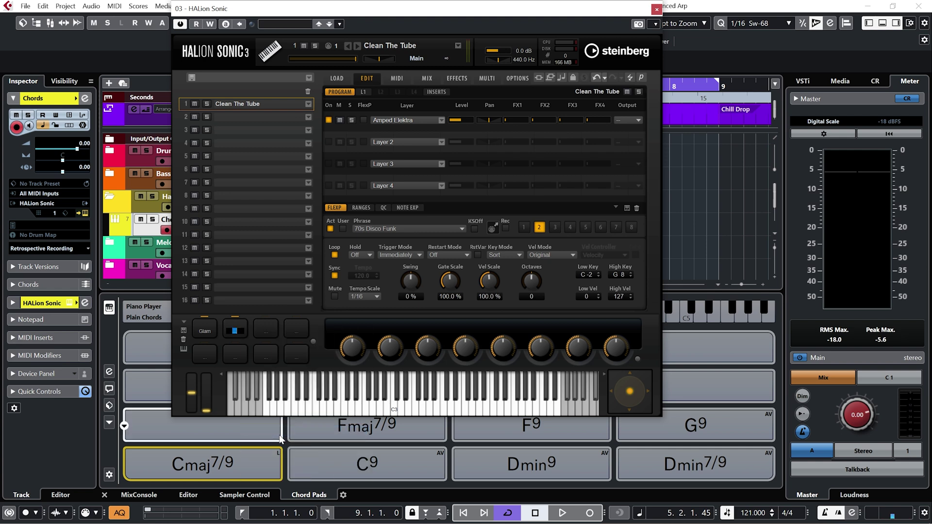
Assign variations 3 and 4 to Trigger Pads 3 and 4.
right_click(553, 227)
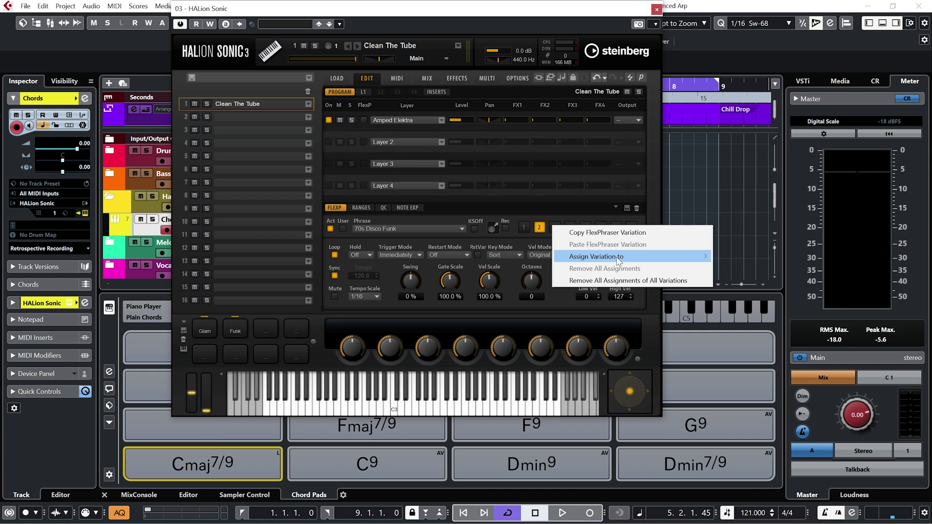
mouse_move(618, 258)
click(747, 280)
click(570, 227)
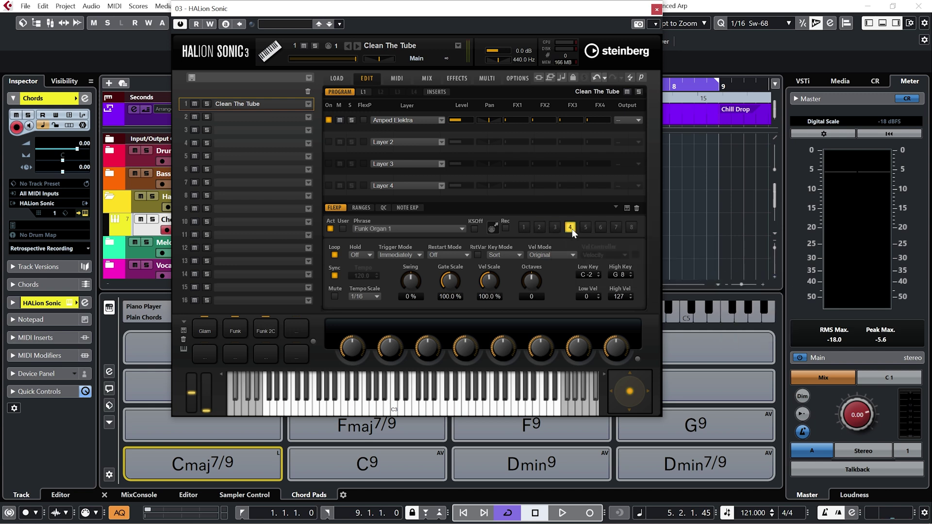
right_click(571, 228)
mouse_move(642, 261)
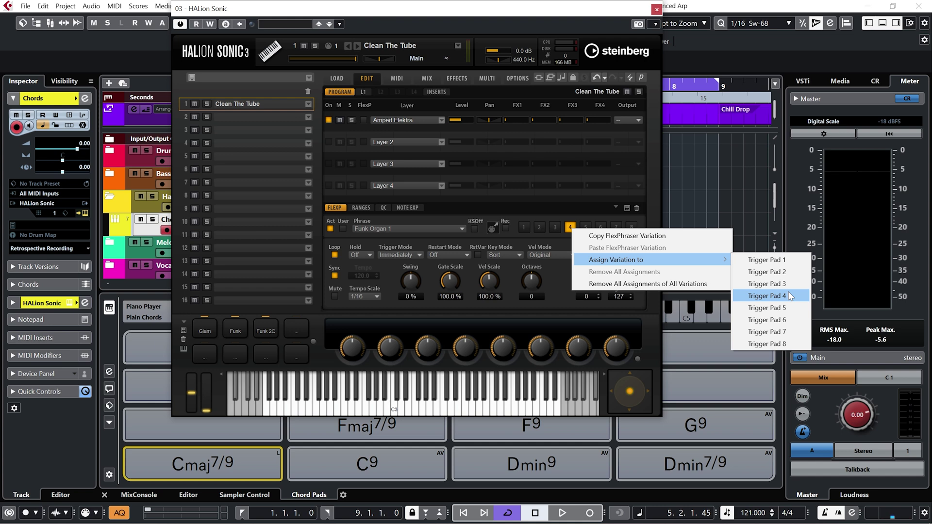
click(760, 296)
right_click(203, 335)
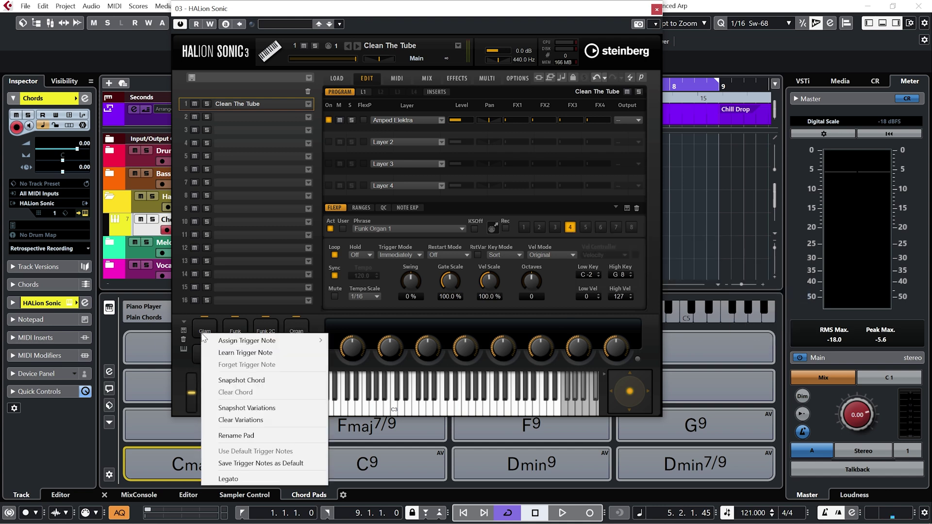
Learn trigger notes C 2, C#2 and D 2 for the Glam, Funk and Funk 2C pads; set Organ to learn.
click(231, 353)
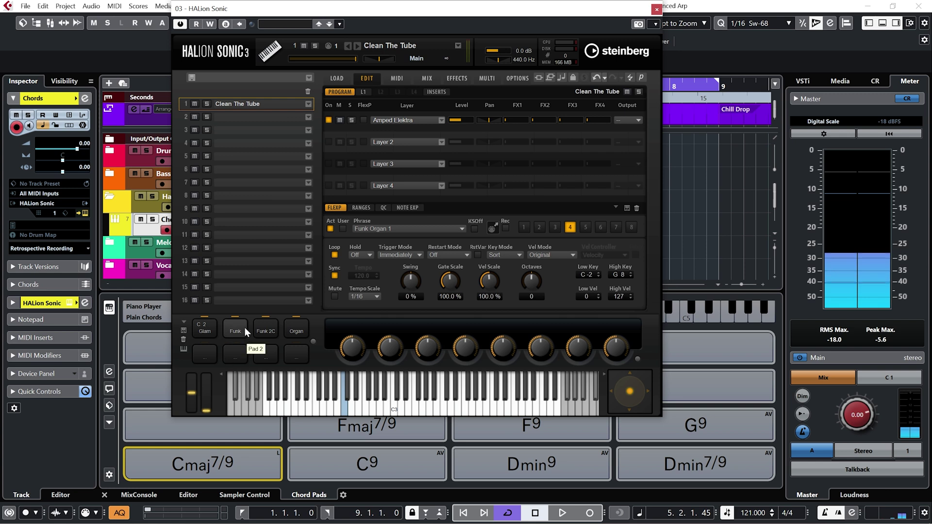
right_click(243, 327)
click(282, 348)
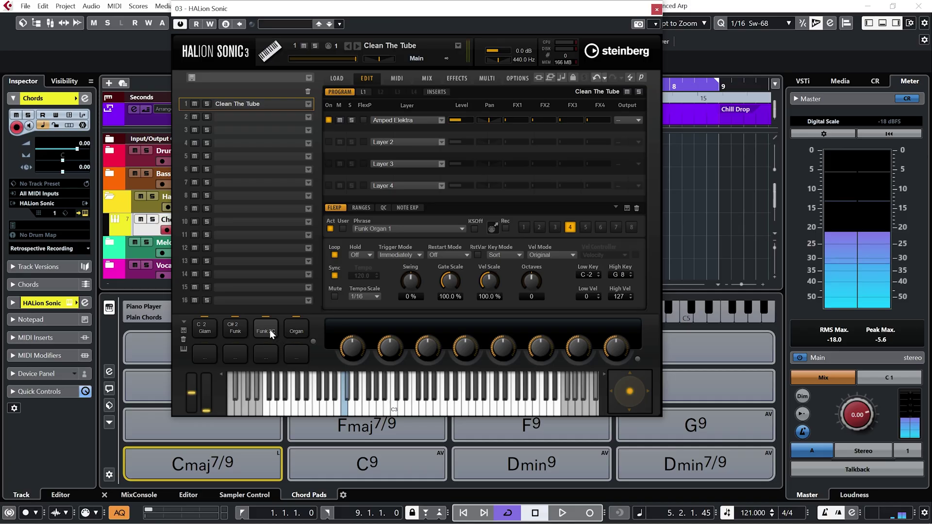
right_click(269, 330)
click(291, 348)
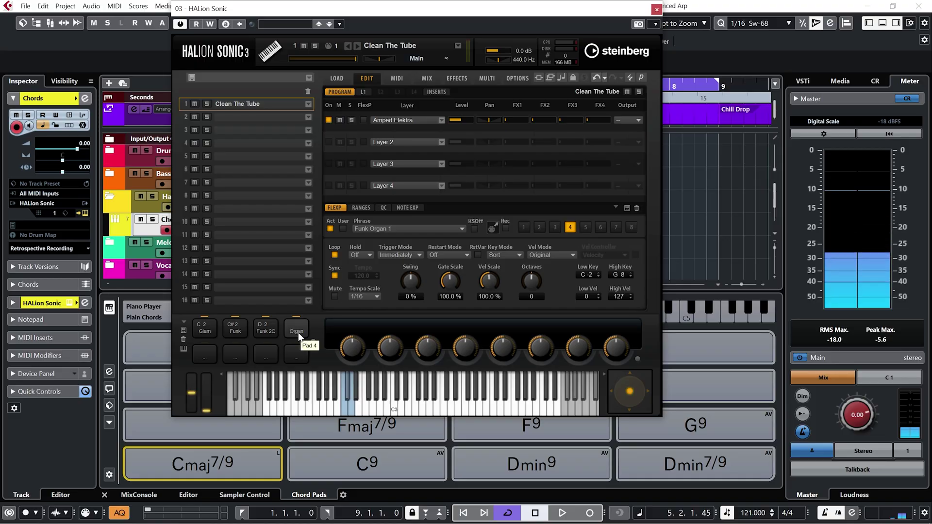
right_click(297, 331)
click(320, 353)
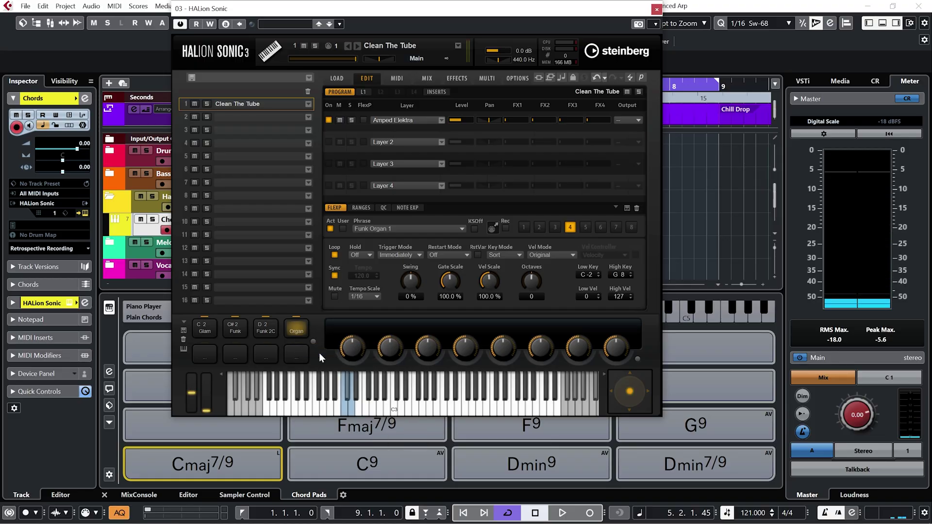